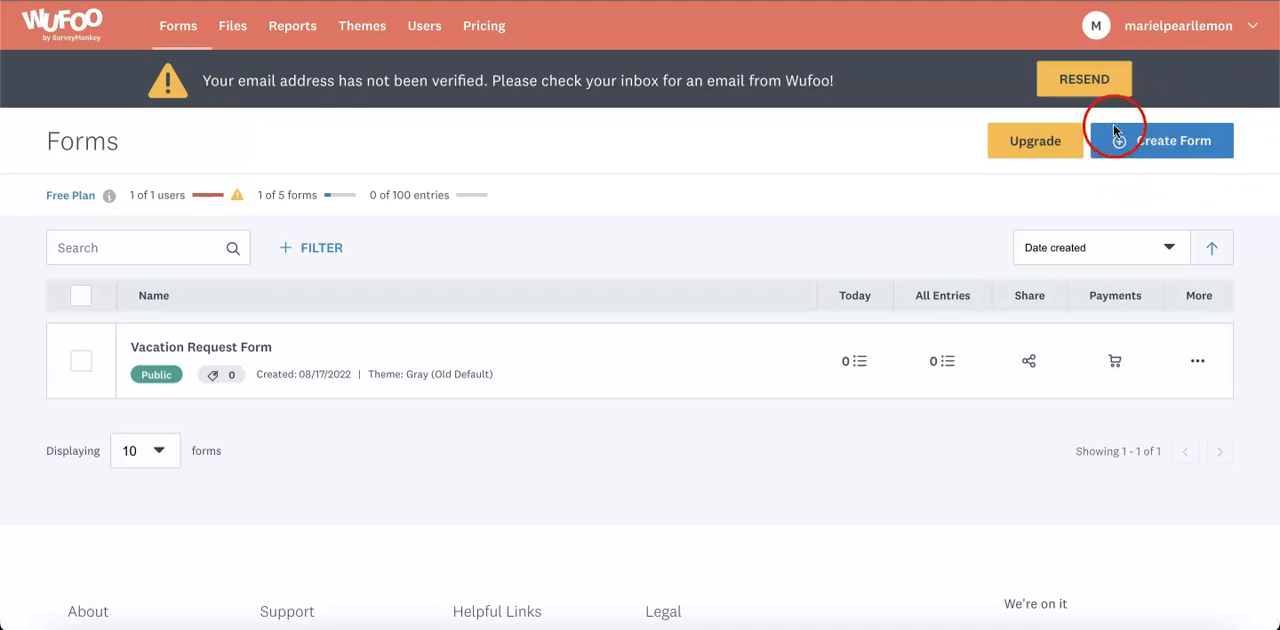
left_click(1191, 150)
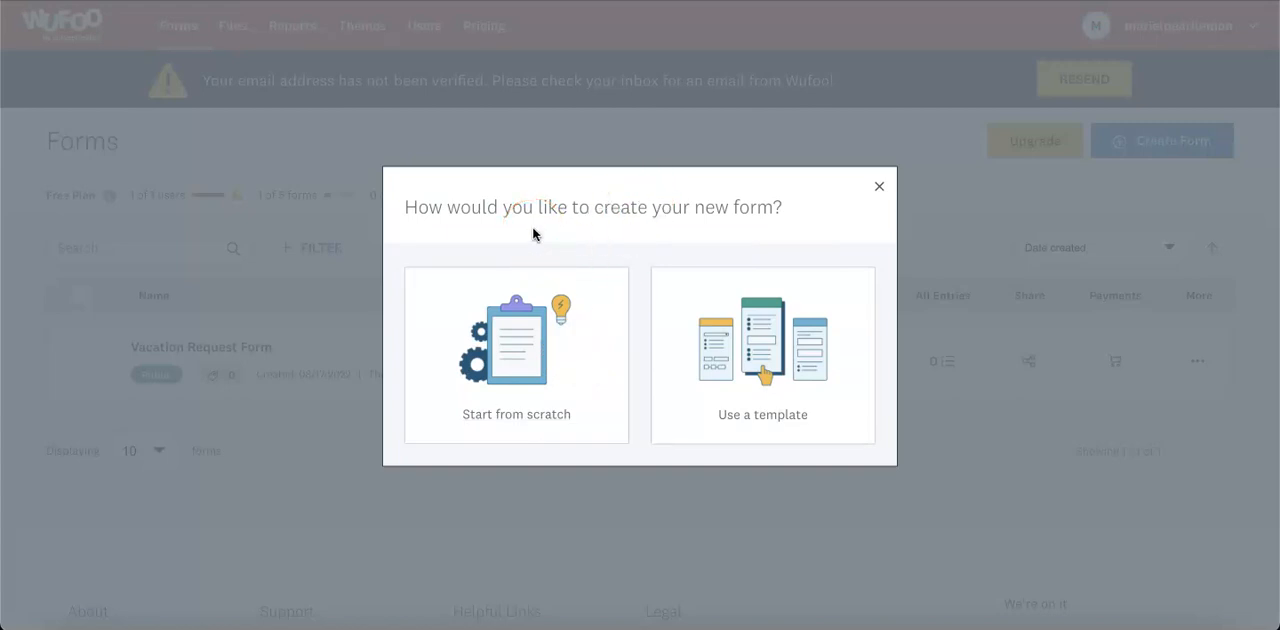
left_click(559, 314)
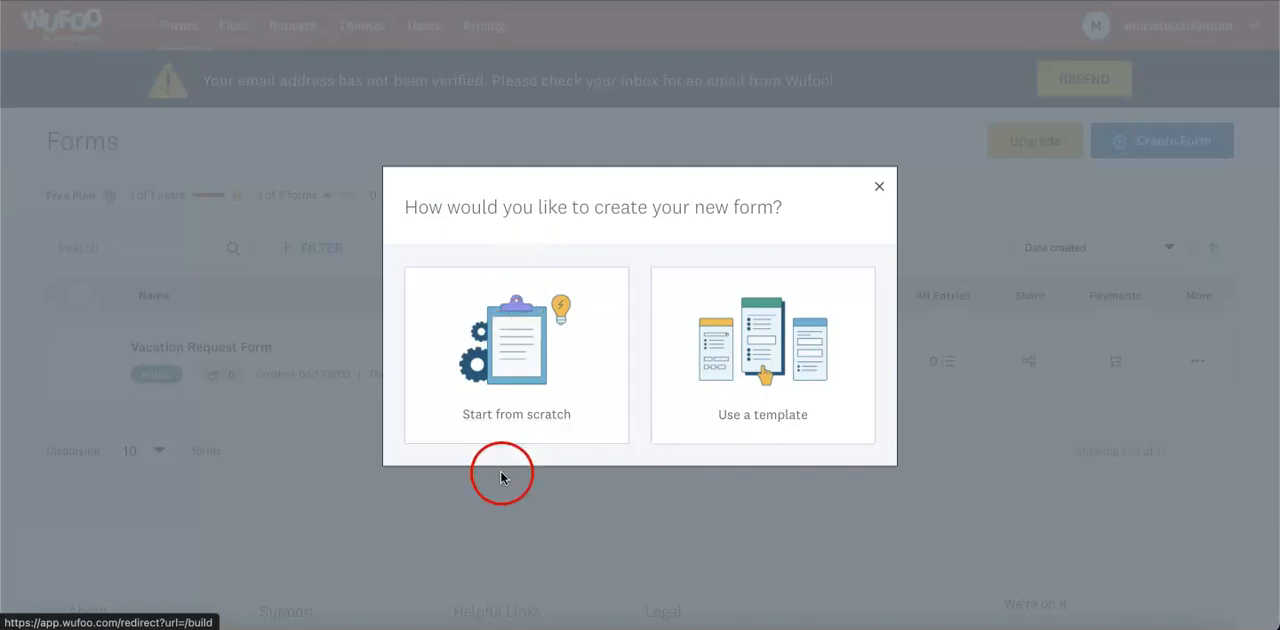
Step: Start a new blank Untitled Form from scratch
left_click(522, 340)
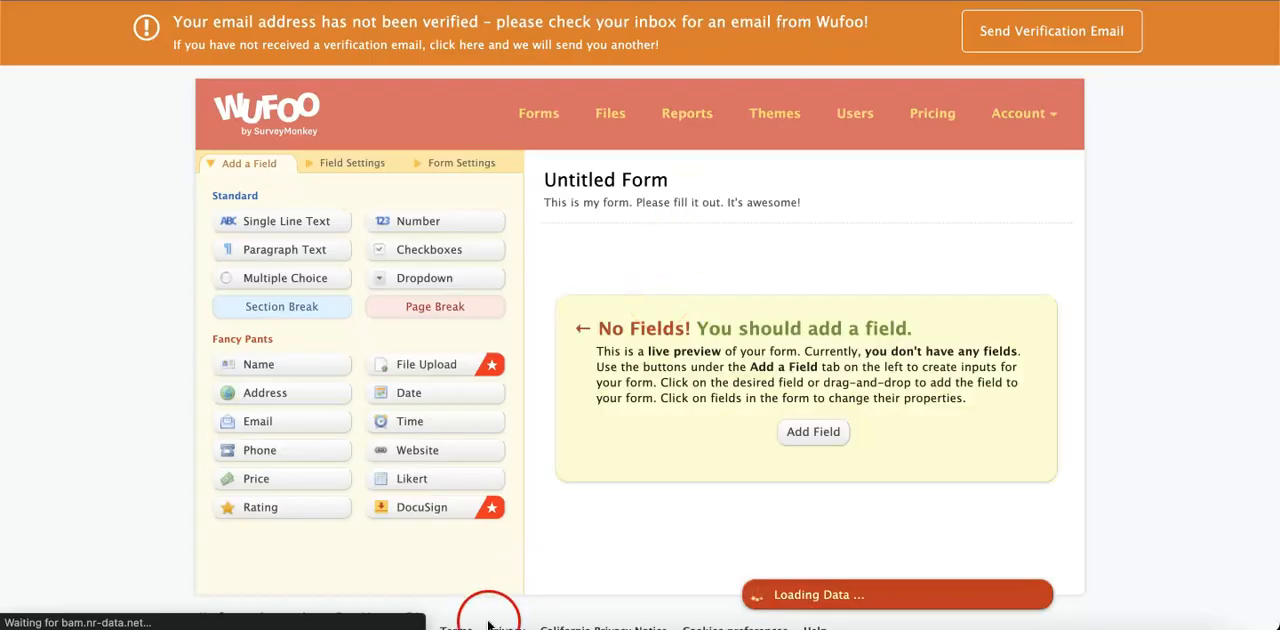
scroll(489, 610, "down", 1)
scroll(600, 330, "up", 1)
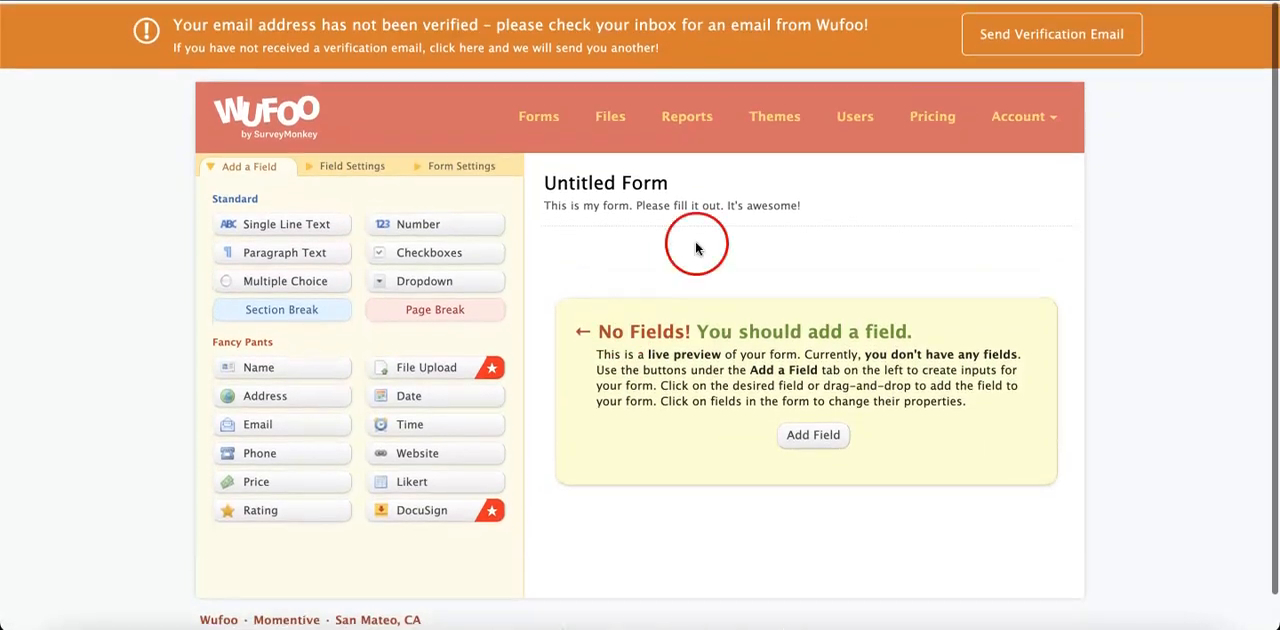
scroll(697, 248, "down", 1)
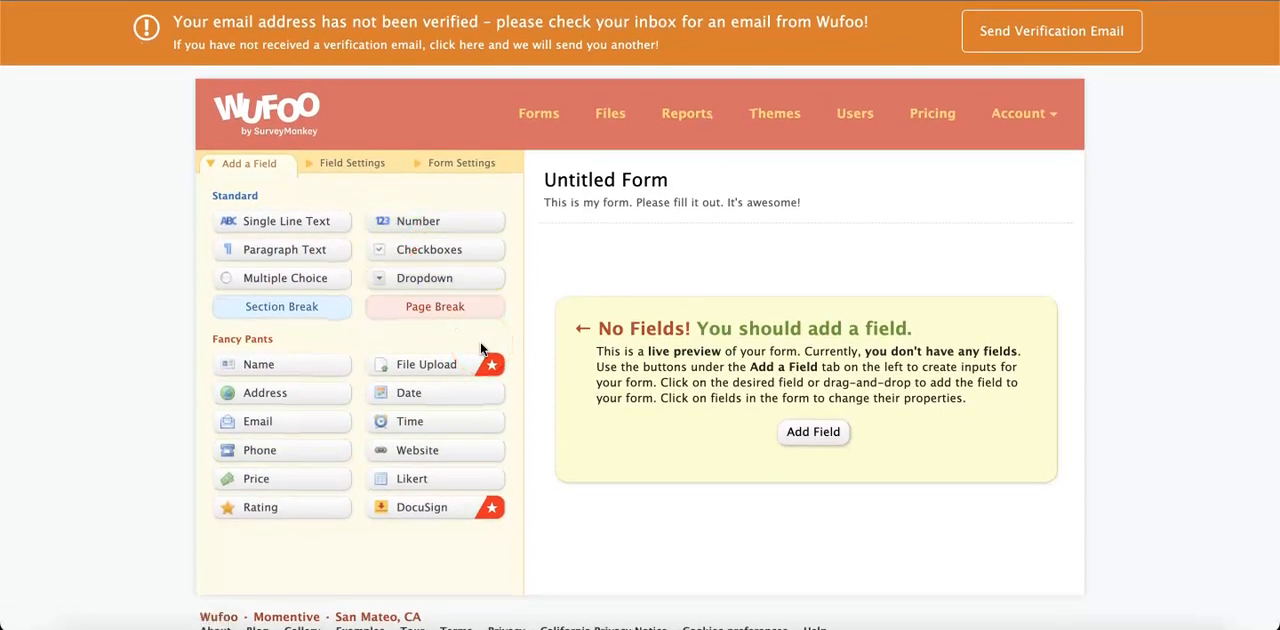
Step: Drag Name, Email and Number fields onto the form canvas, stacked in that order
mouse_move(258, 364)
left_mouse_down()
mouse_move(911, 261)
mouse_move(734, 277)
left_mouse_up()
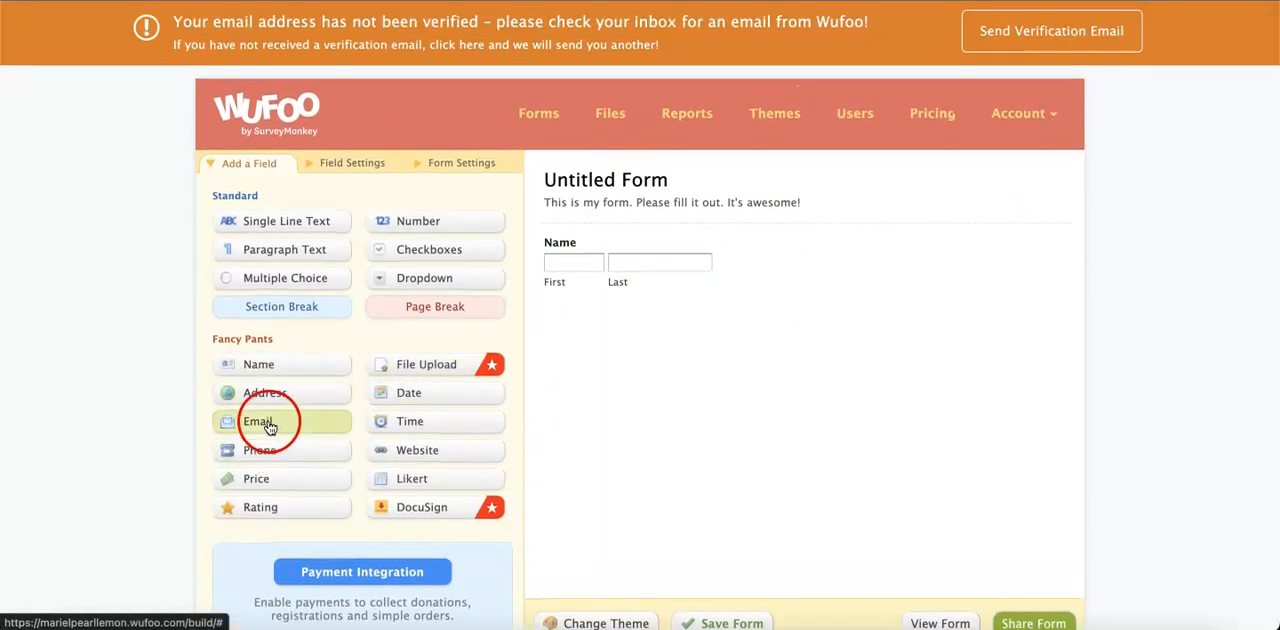
left_click_drag(268, 424, 602, 358)
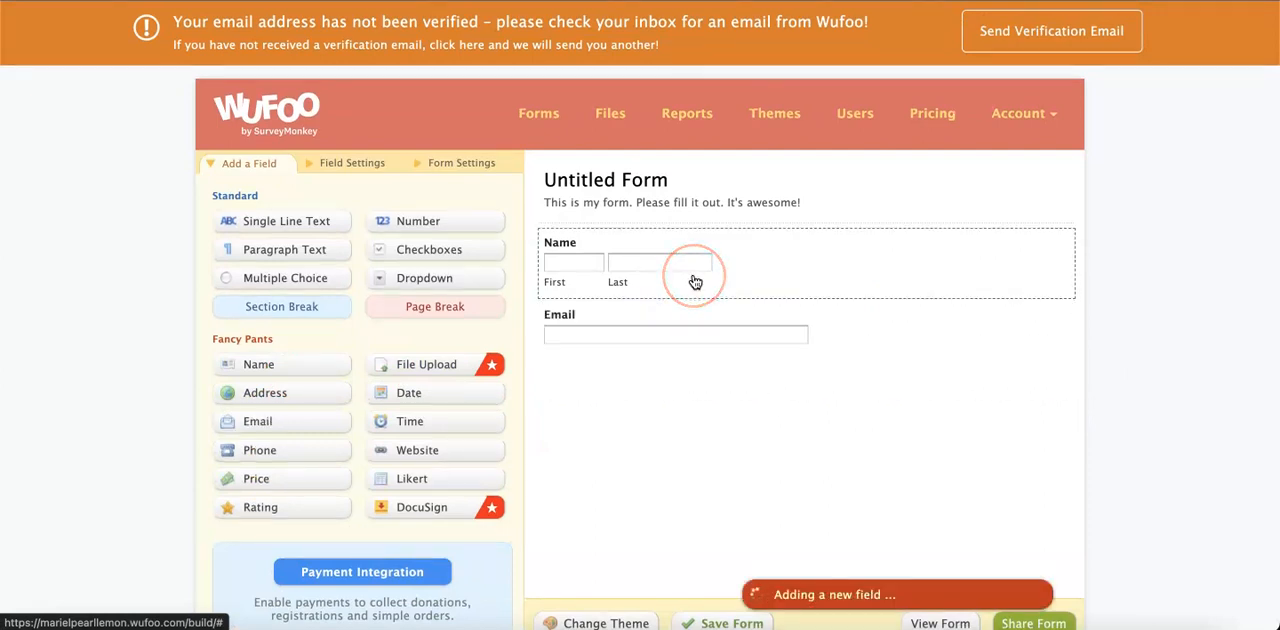
scroll(400, 400, "down", 1)
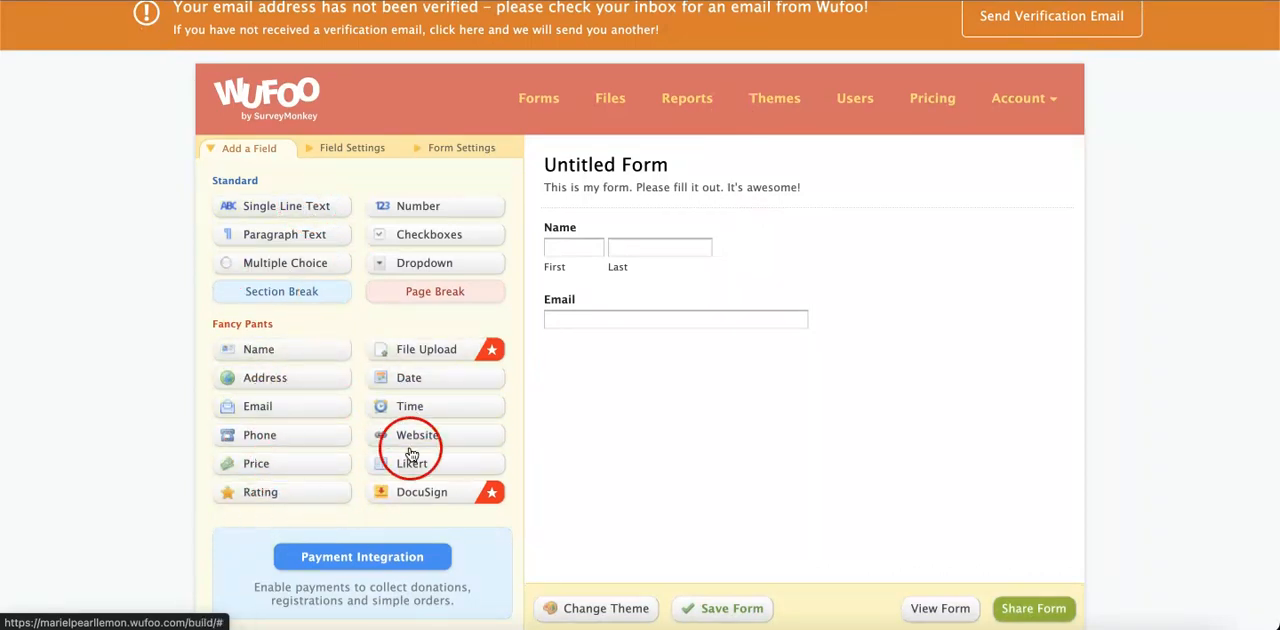
scroll(260, 480, "up", 1)
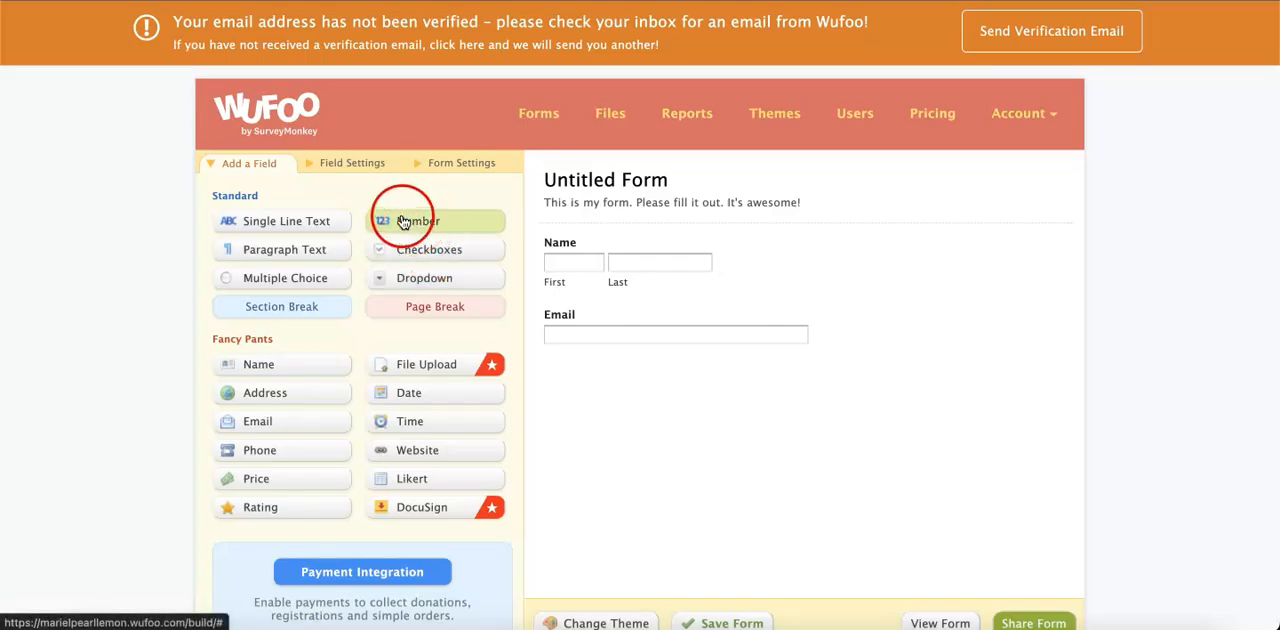
left_click_drag(404, 221, 410, 221)
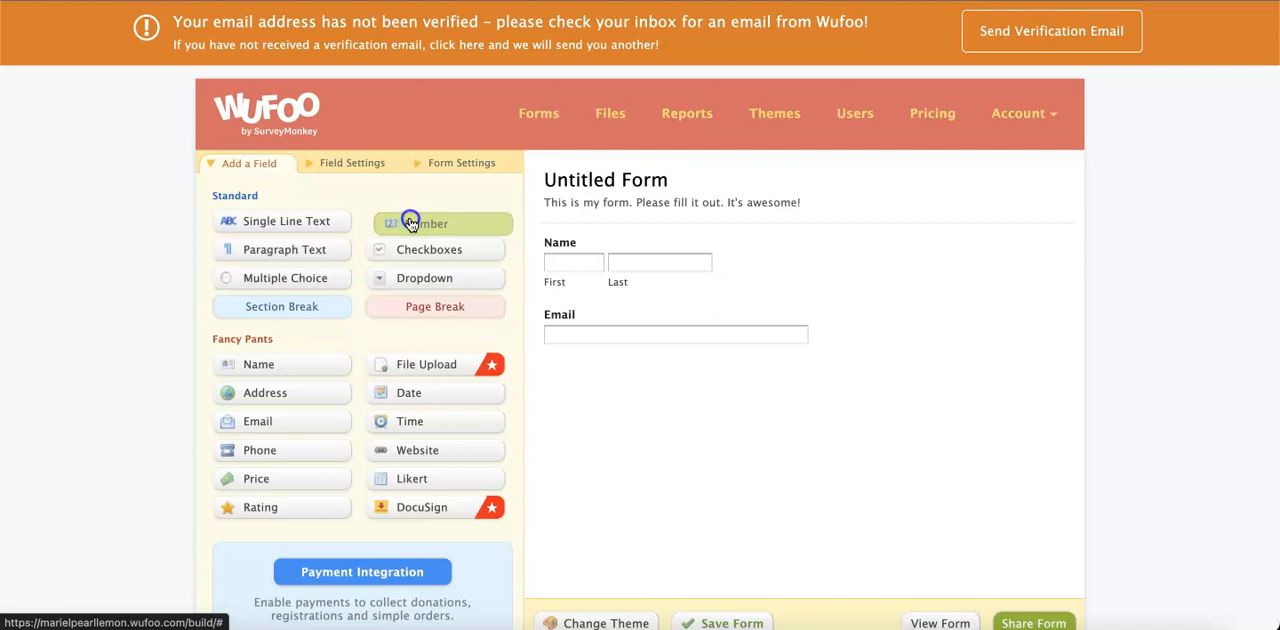
left_click_drag(410, 221, 598, 431)
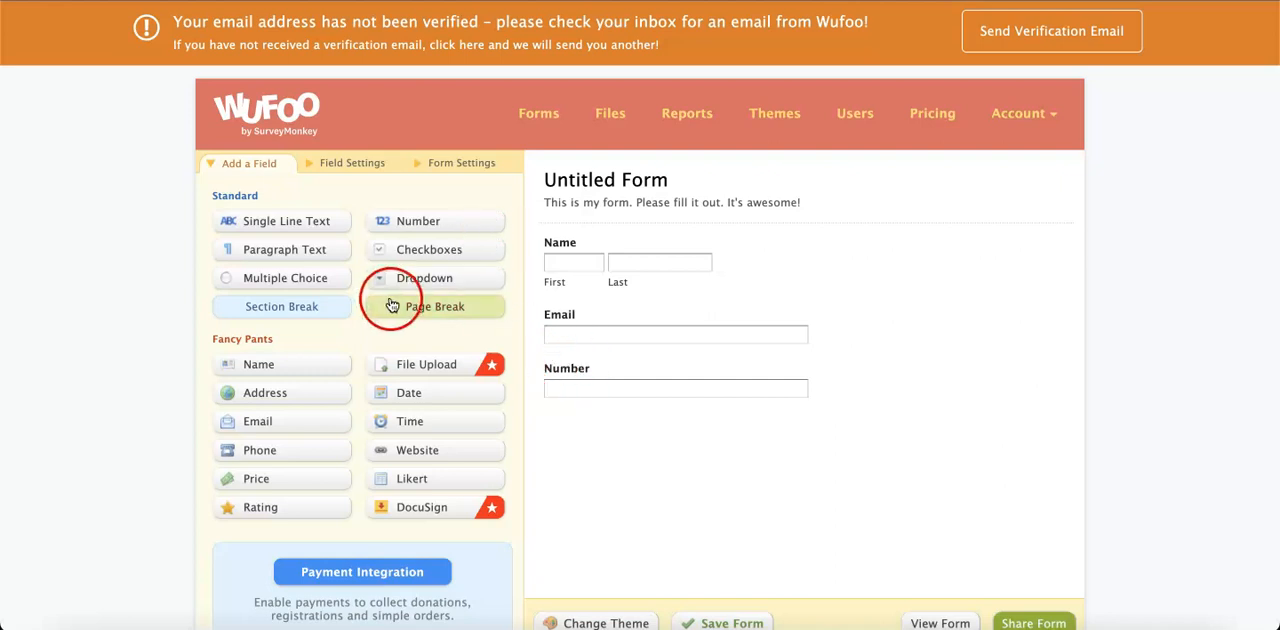
scroll(660, 356, "down", 1)
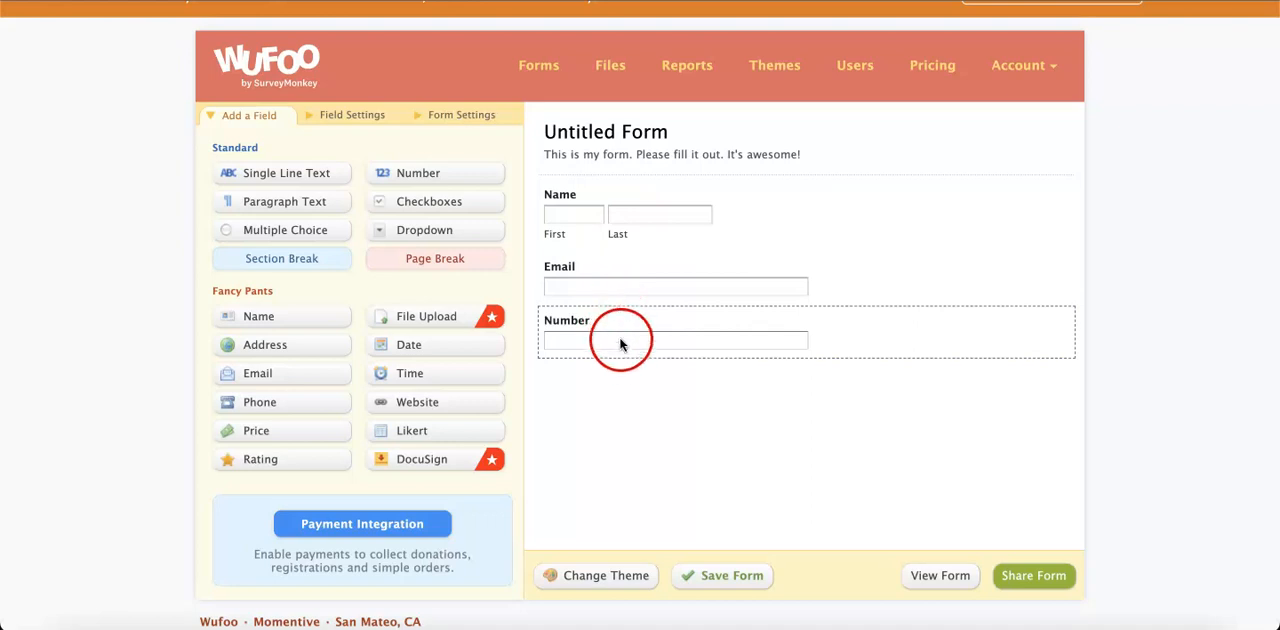
Step: Select the Number field and relabel it "How would you rate your experience?"
left_click(637, 221)
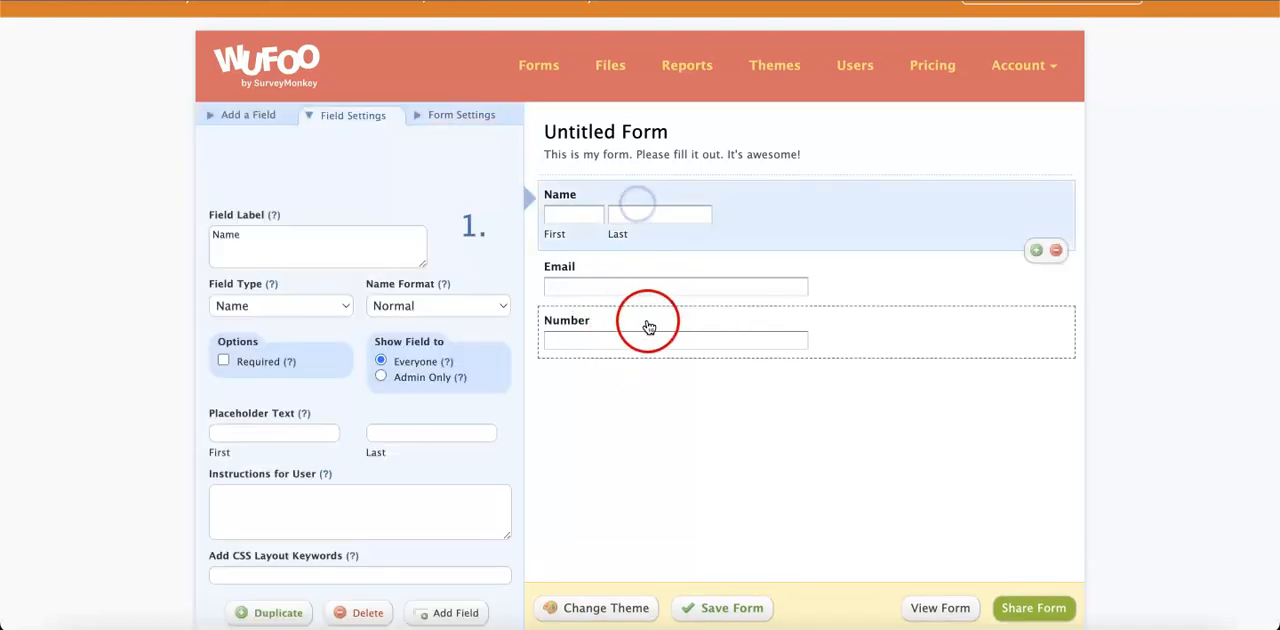
left_click(640, 287)
left_click(627, 337)
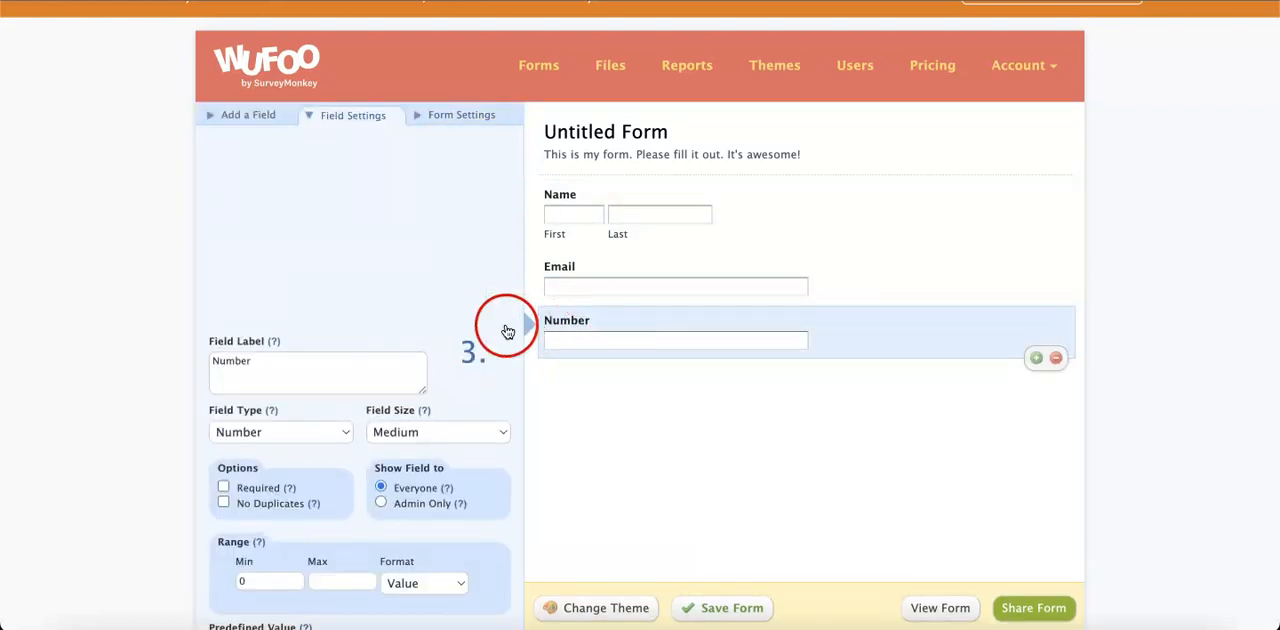
scroll(403, 380, "down", 3)
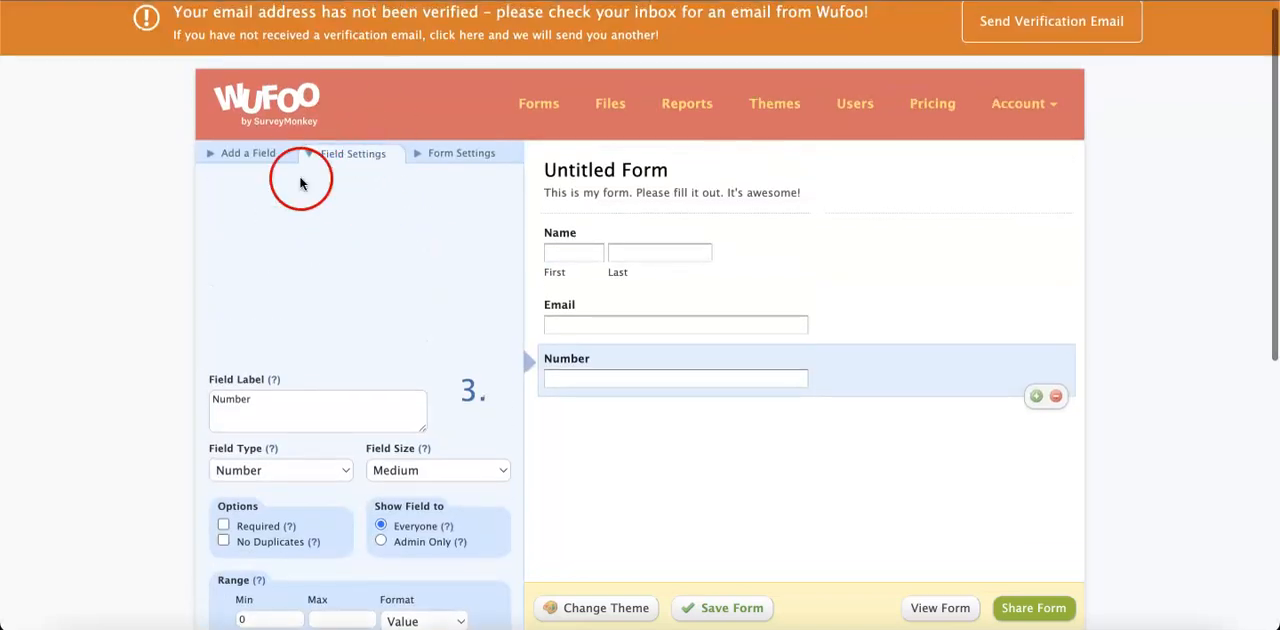
scroll(282, 349, "down", 2)
scroll(397, 130, "up", 2)
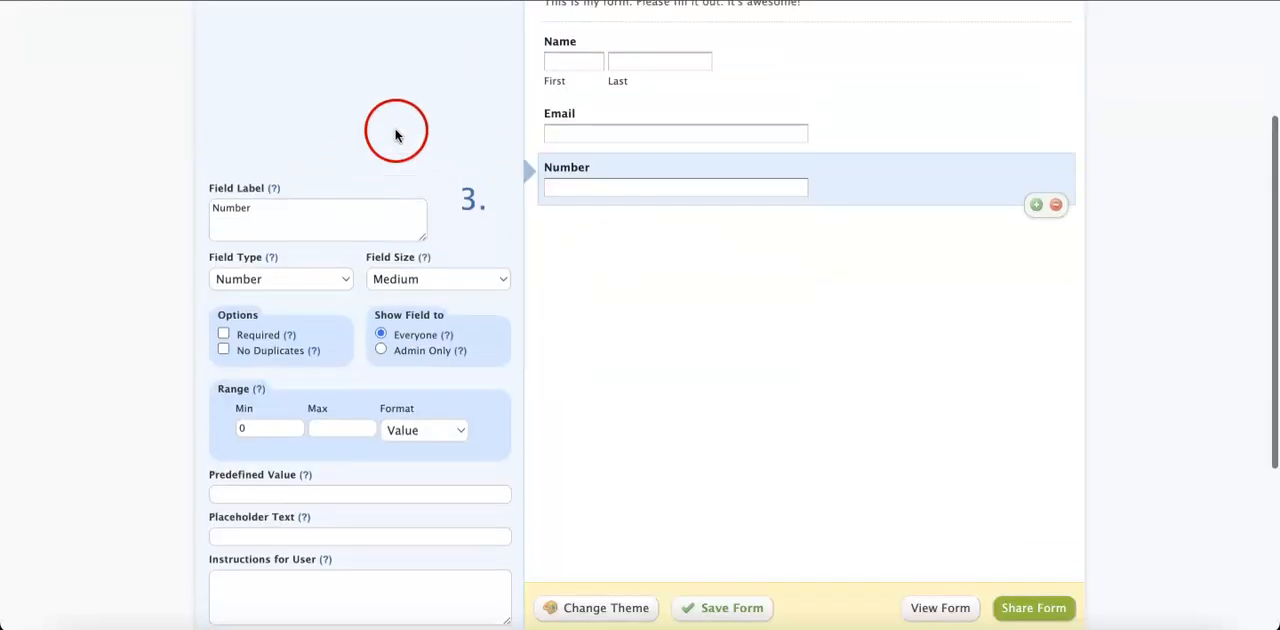
scroll(289, 446, "up", 4)
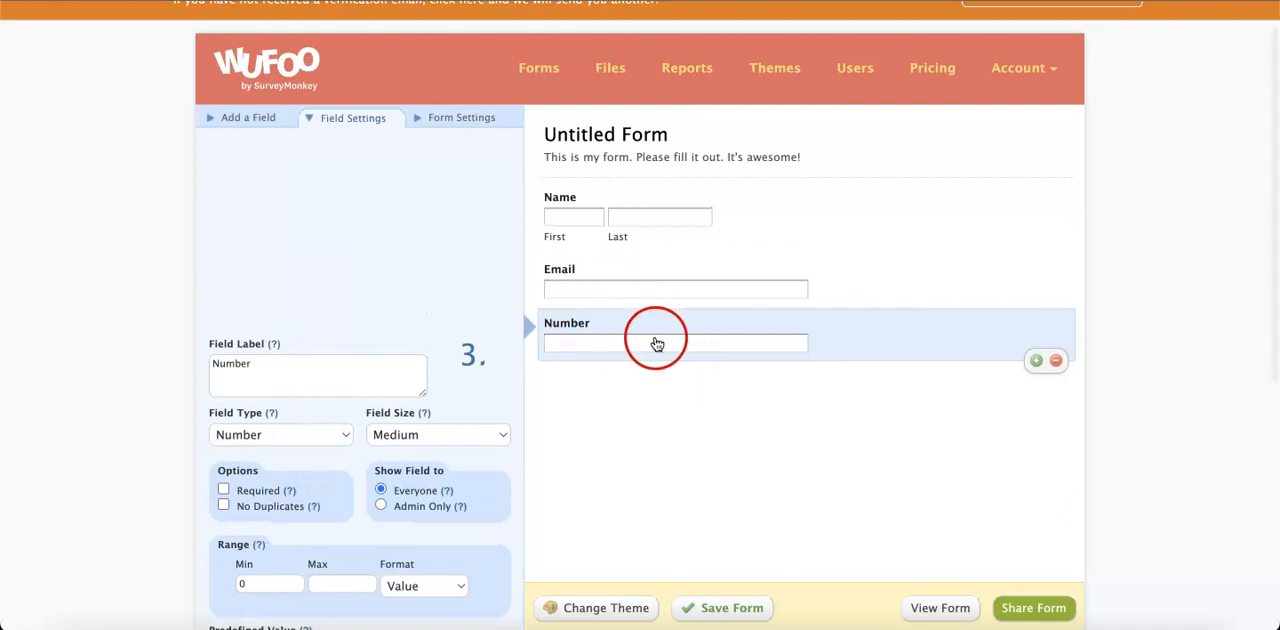
scroll(340, 430, "down", 3)
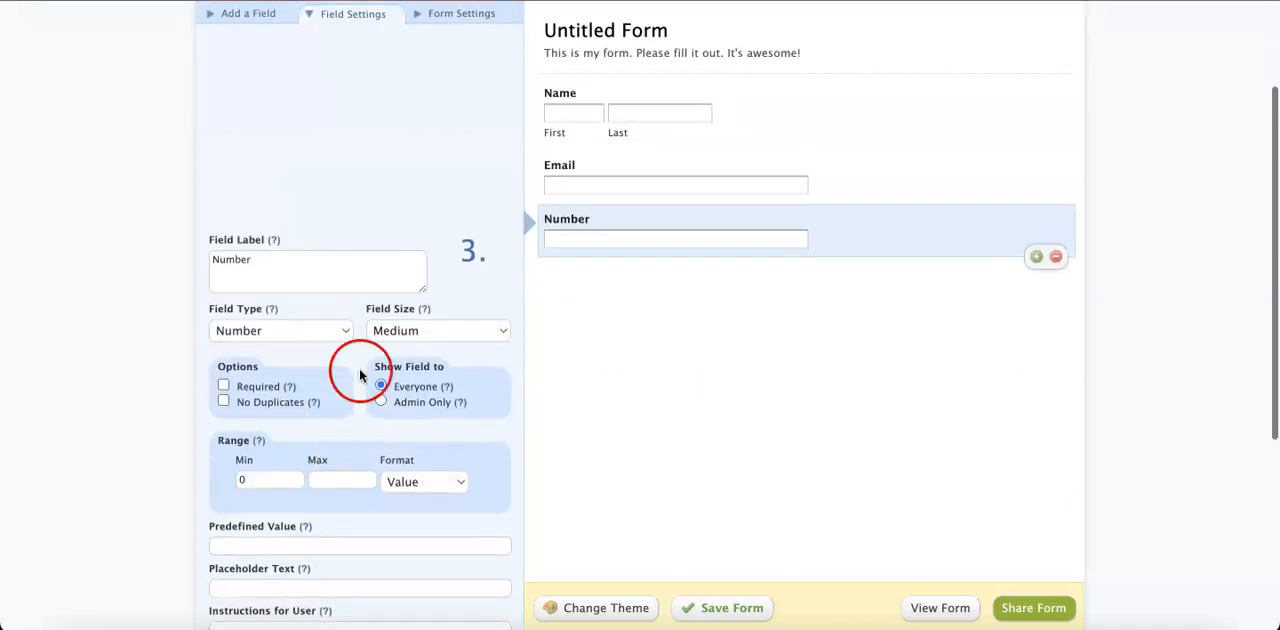
scroll(492, 318, "down", 1)
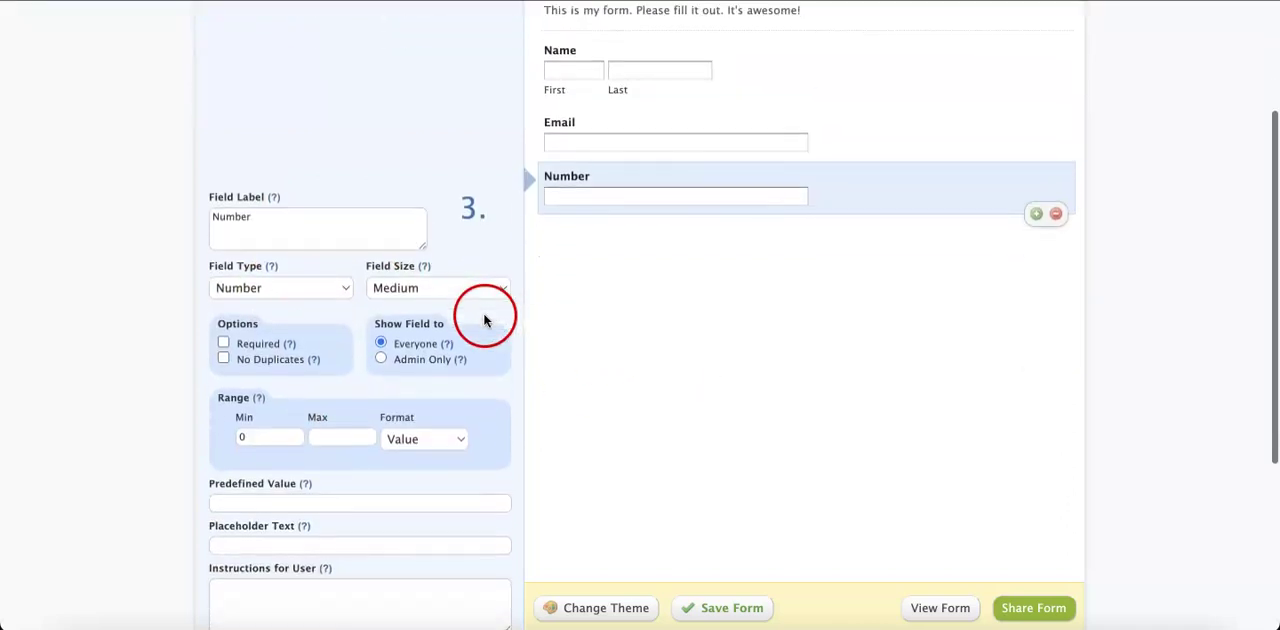
left_click(310, 225)
key("BackSpace")
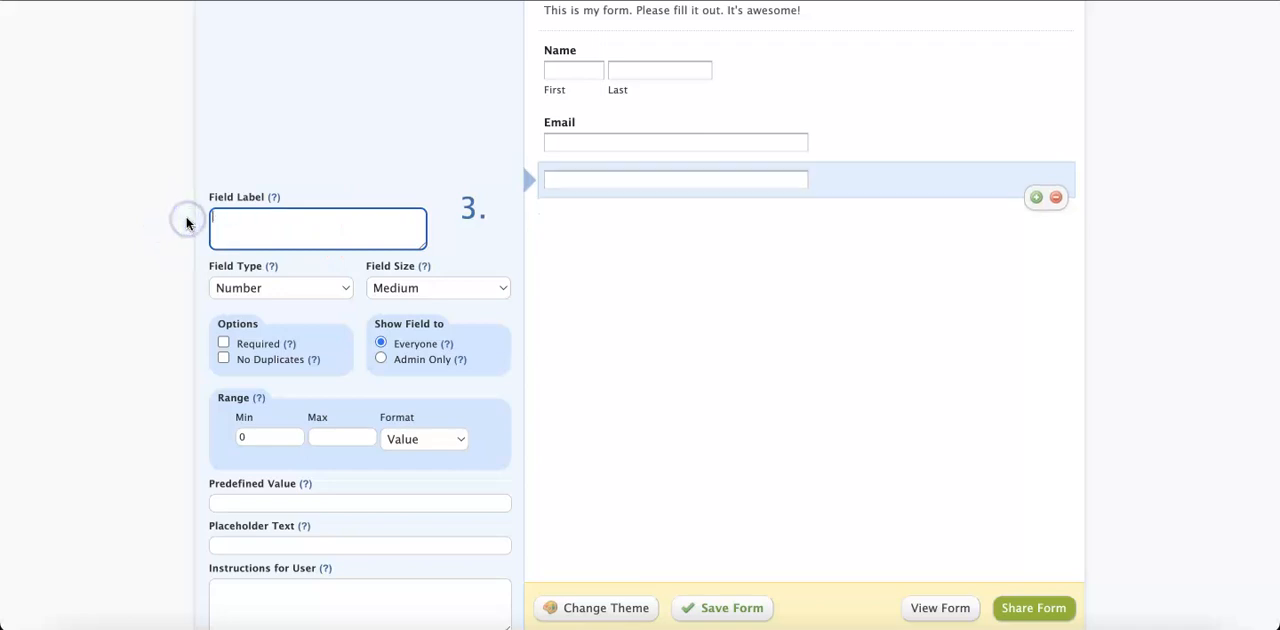
type("How would you rate your exp")
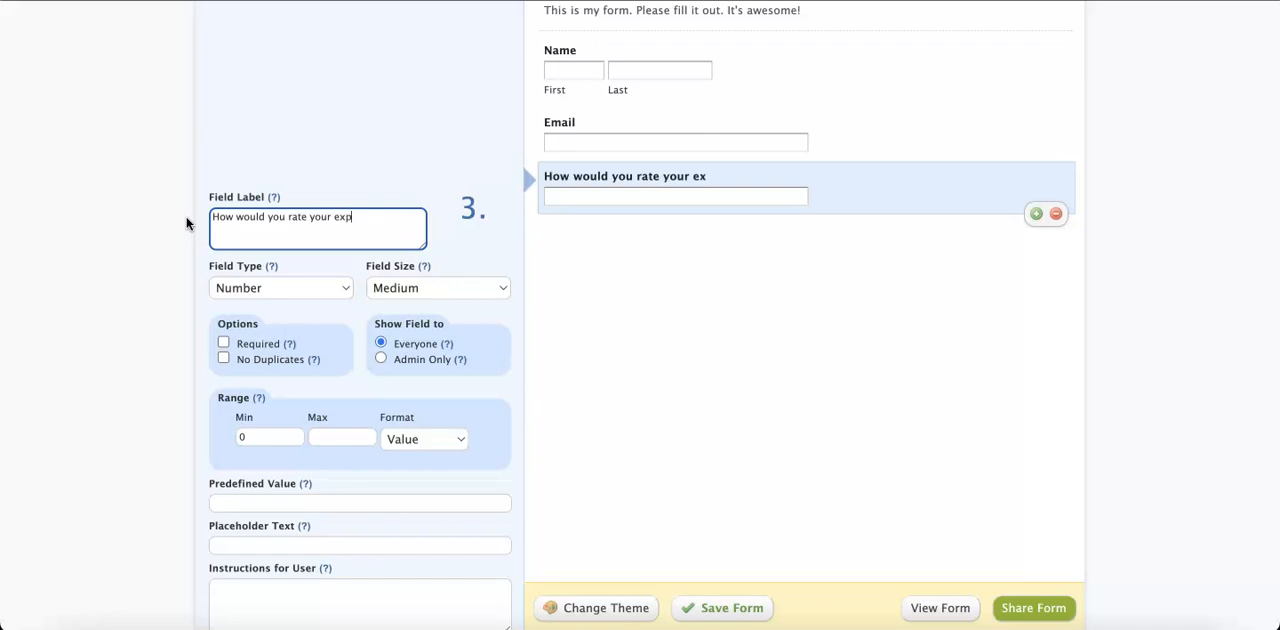
scroll(177, 375, "down", 1)
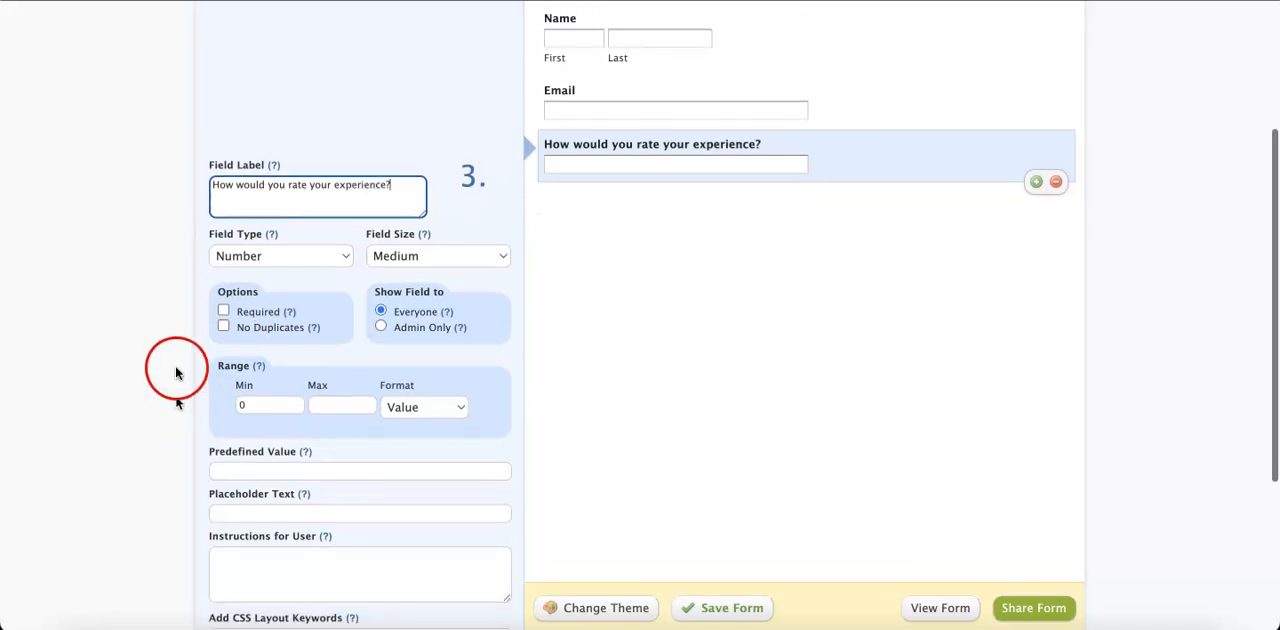
scroll(311, 311, "down", 1)
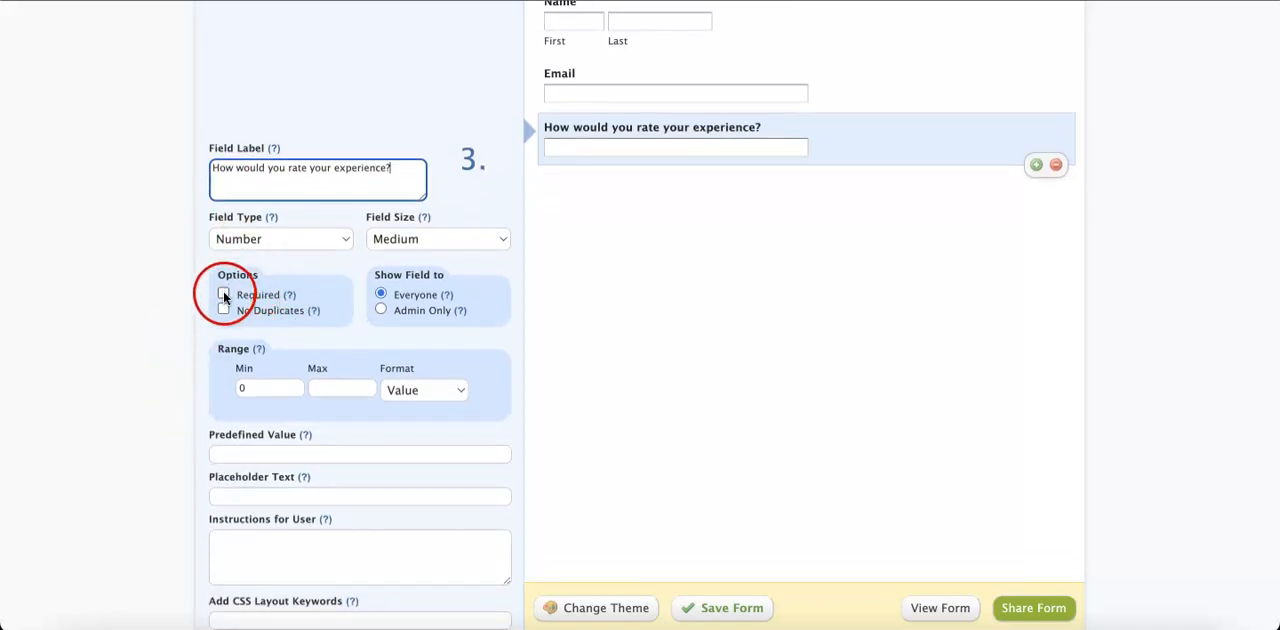
Step: Make the rating question required with Value format and range 0 to 10
left_click(224, 296)
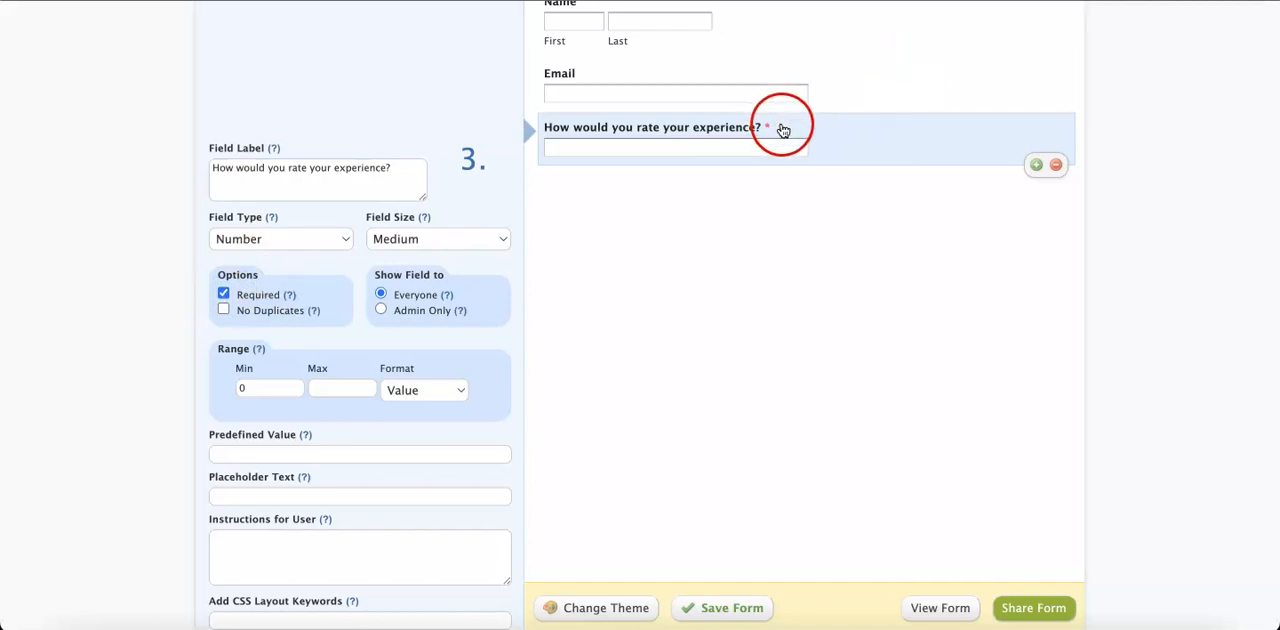
scroll(447, 292, "down", 1)
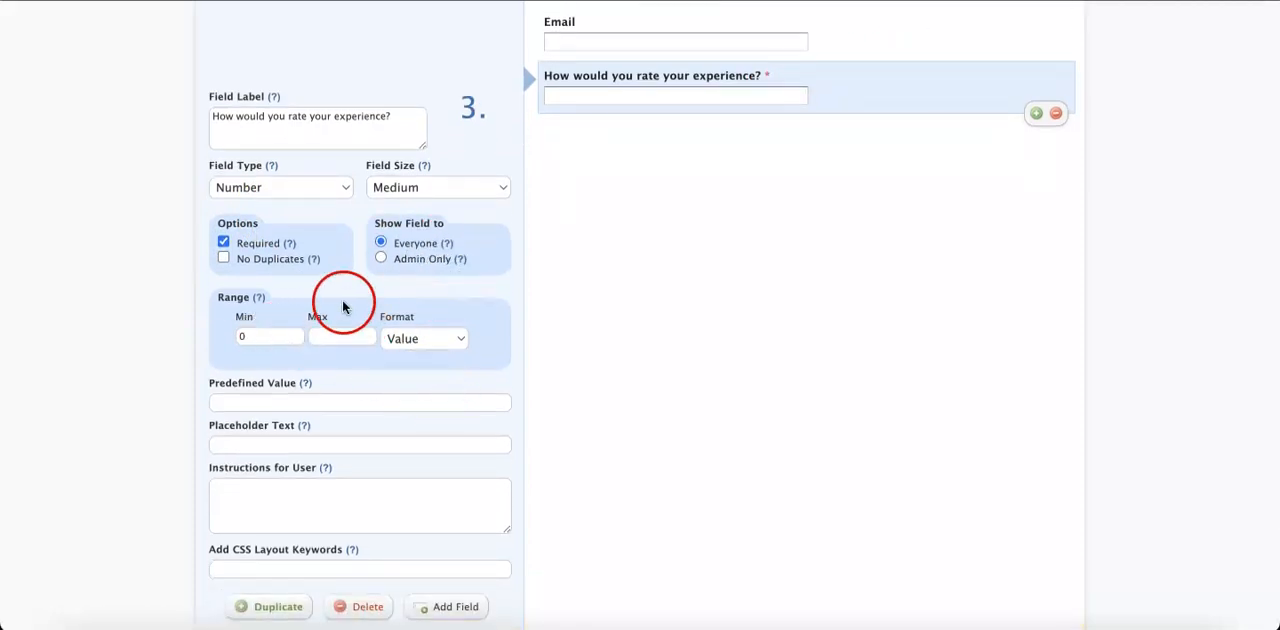
left_click(425, 338)
left_click(258, 337)
type("10")
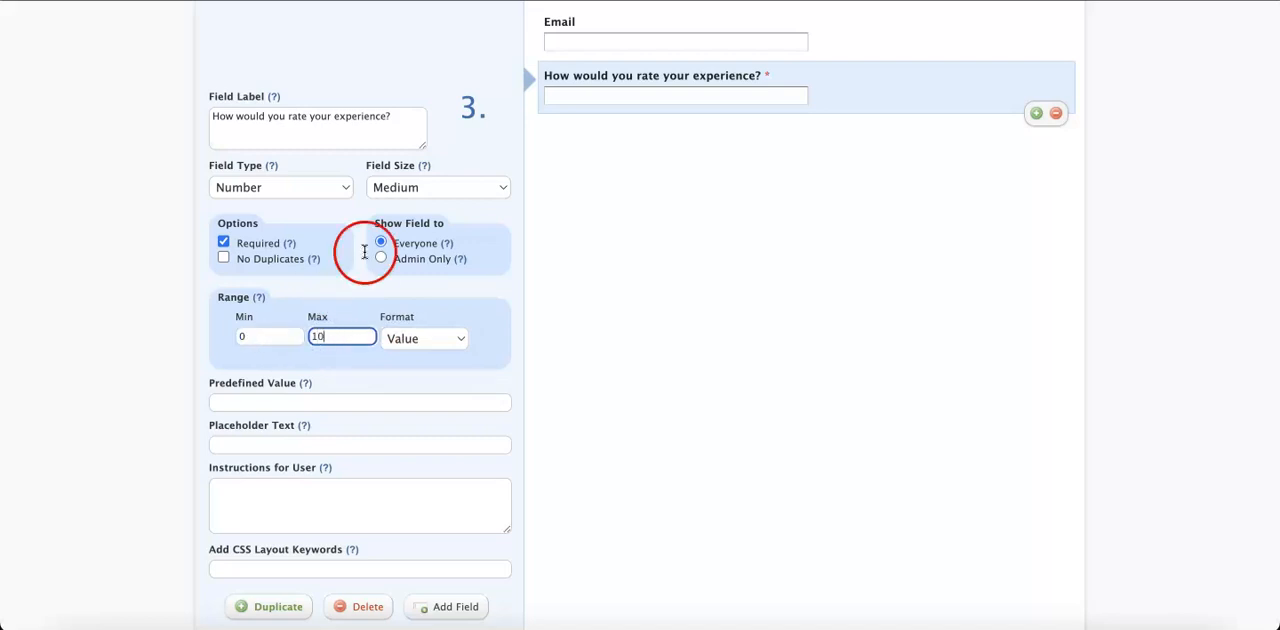
left_click(452, 283)
scroll(350, 384, "down", 1)
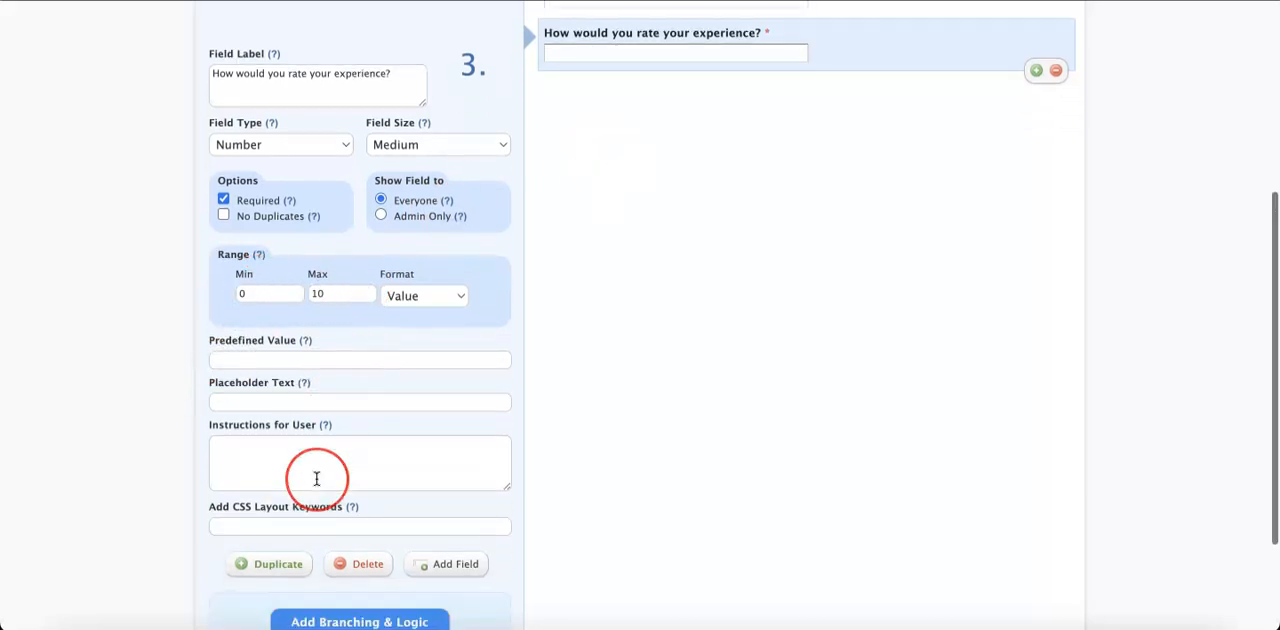
scroll(320, 480, "down", 2)
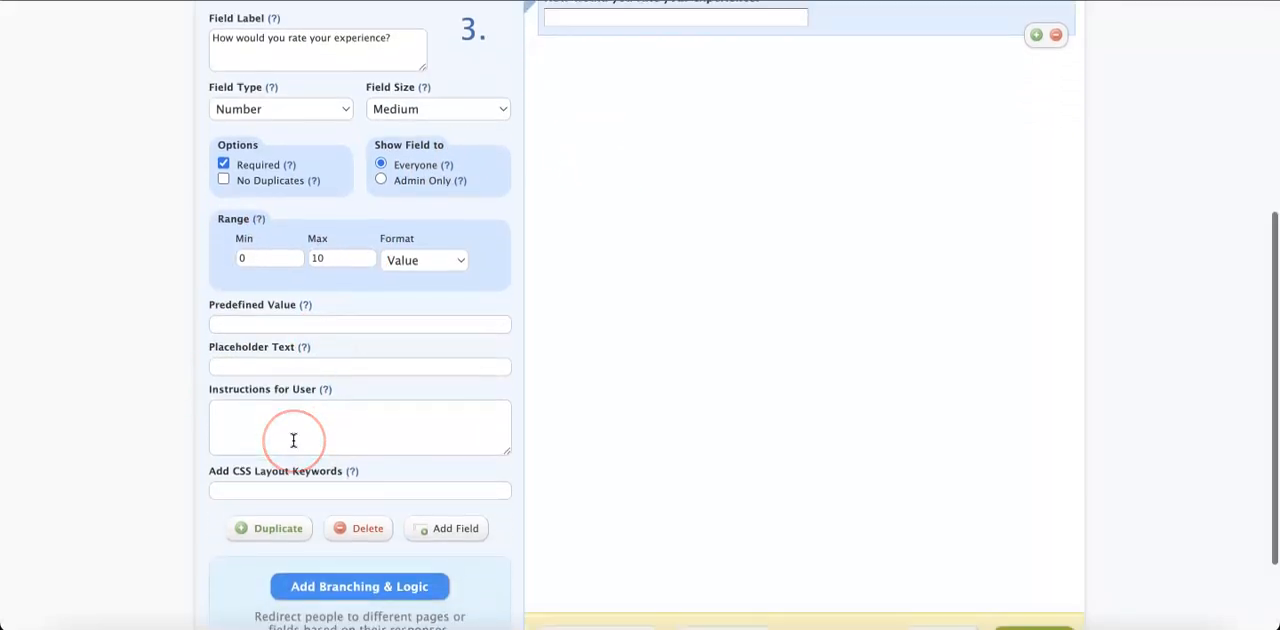
scroll(293, 440, "down", 1)
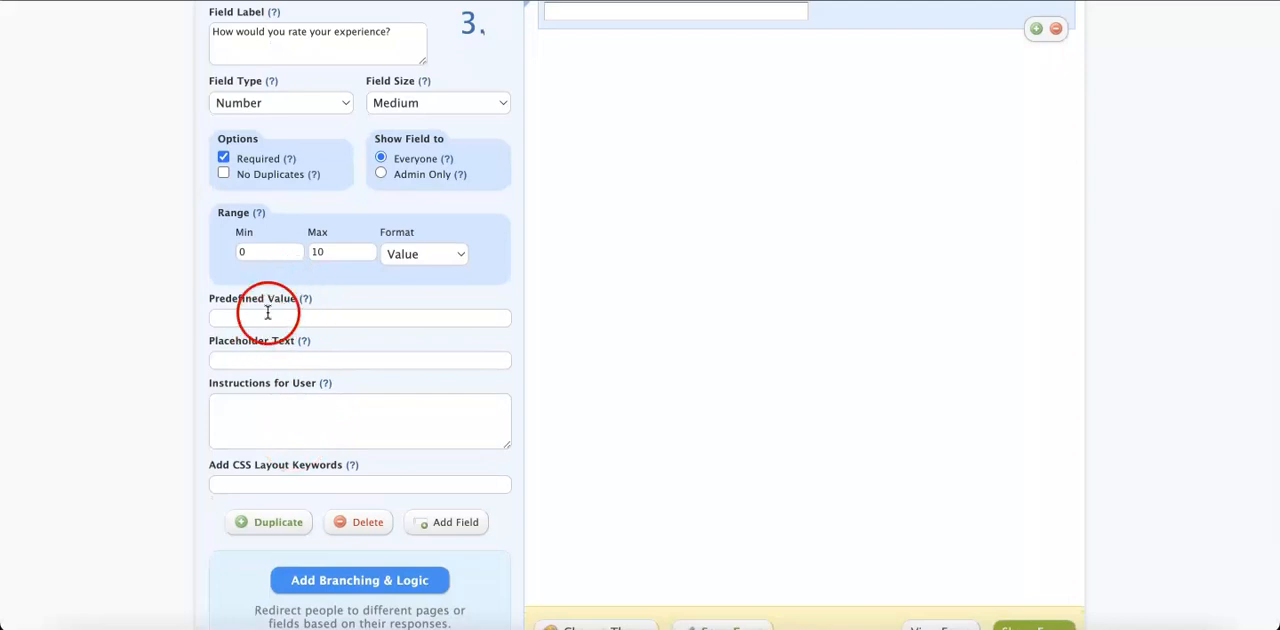
Step: Add instructions "Please type a score over 10…" to the rating question, then request a form preview
left_click(255, 420)
type("Please type a score over 10,")
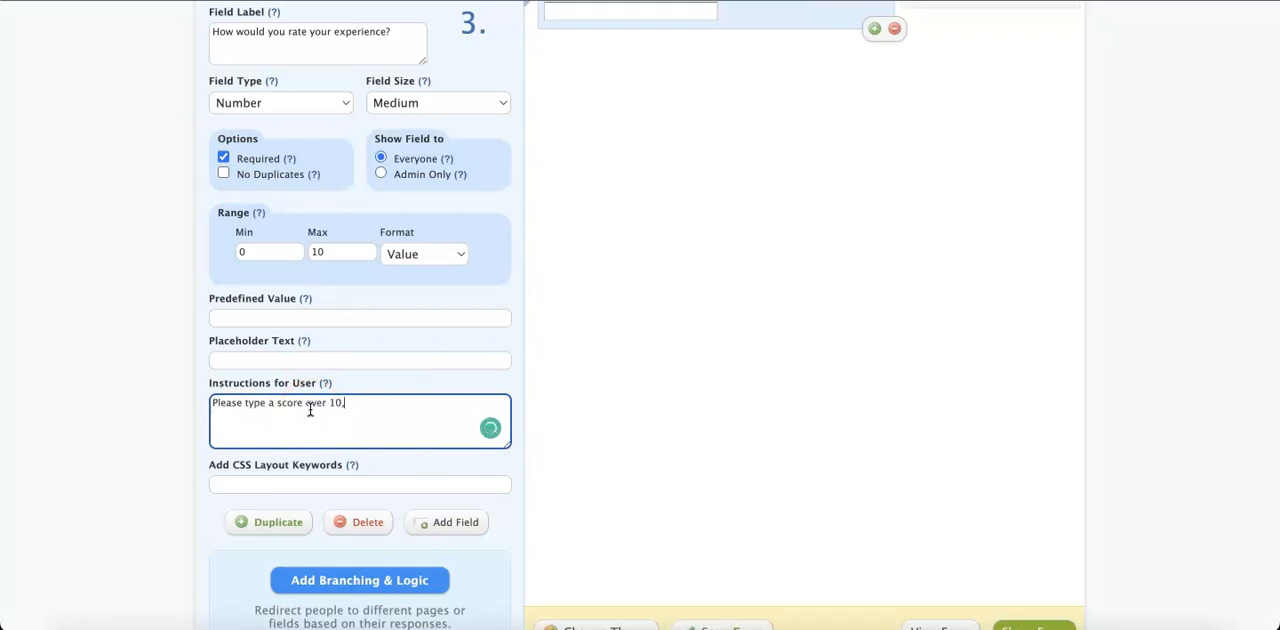
type("rding to the question")
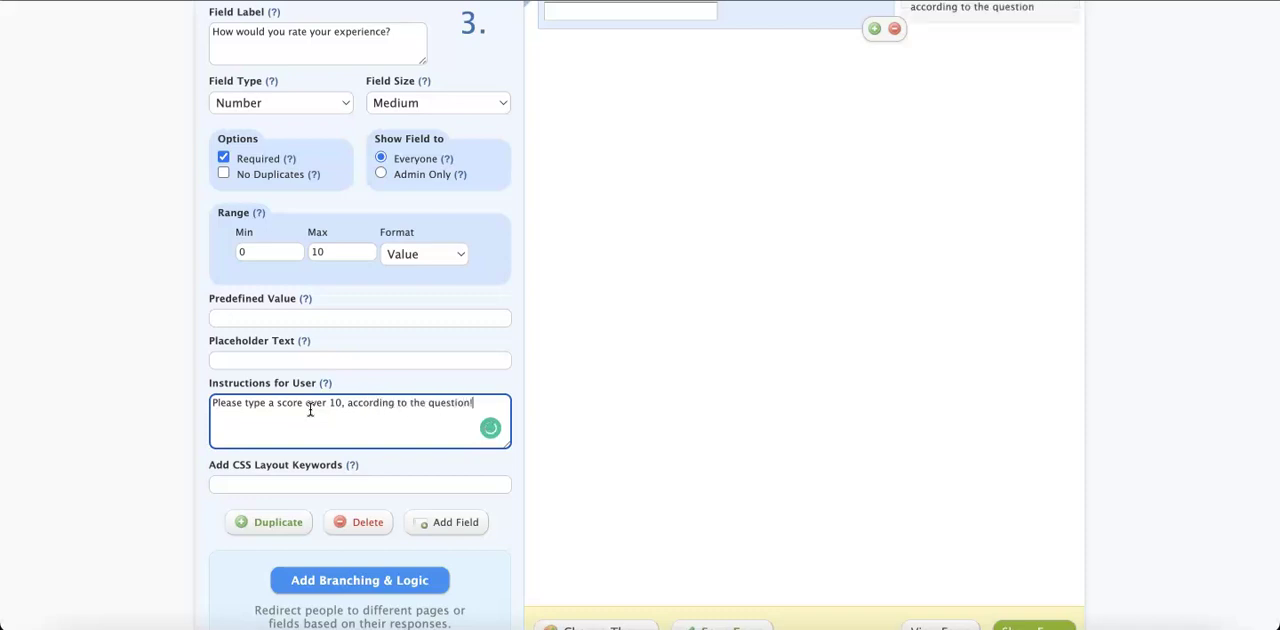
left_click(310, 410)
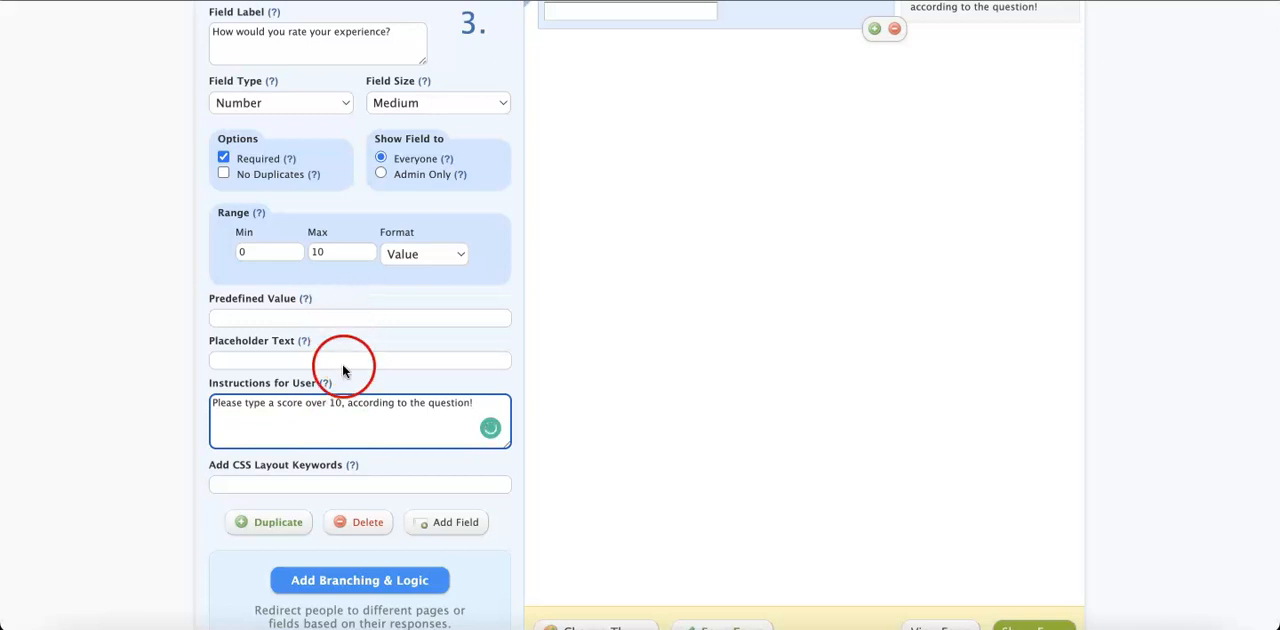
scroll(343, 370, "up", 5)
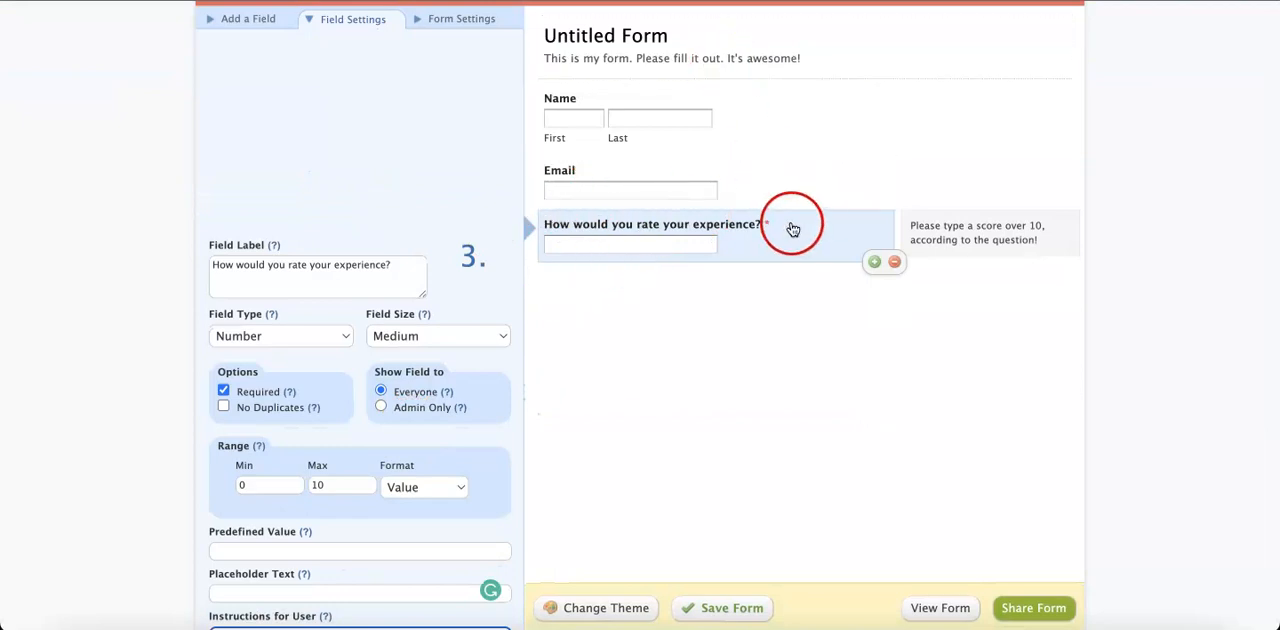
scroll(378, 260, "down", 5)
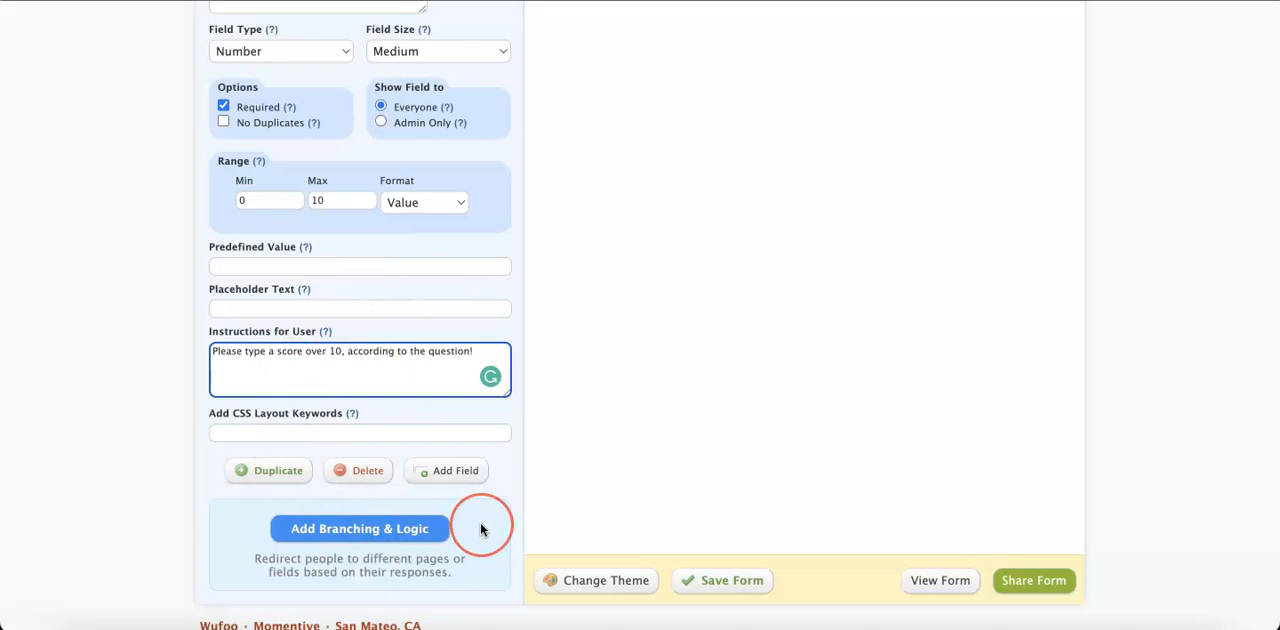
scroll(481, 528, "down", 2)
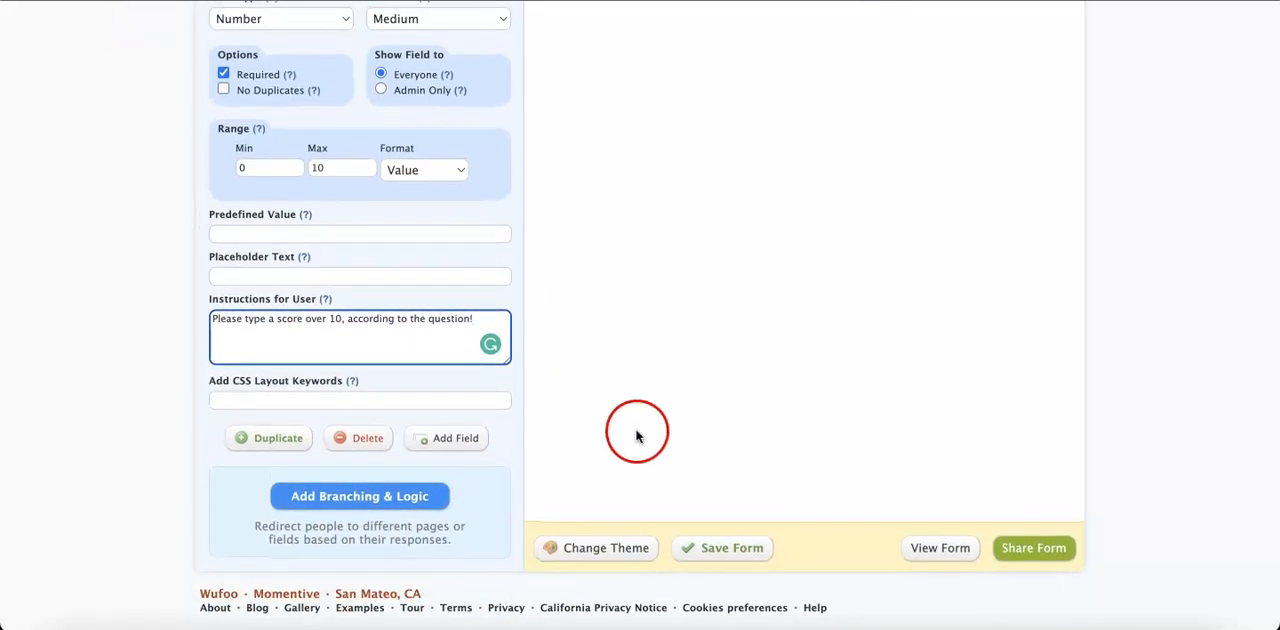
scroll(1015, 400, "up", 3)
scroll(1015, 450, "down", 3)
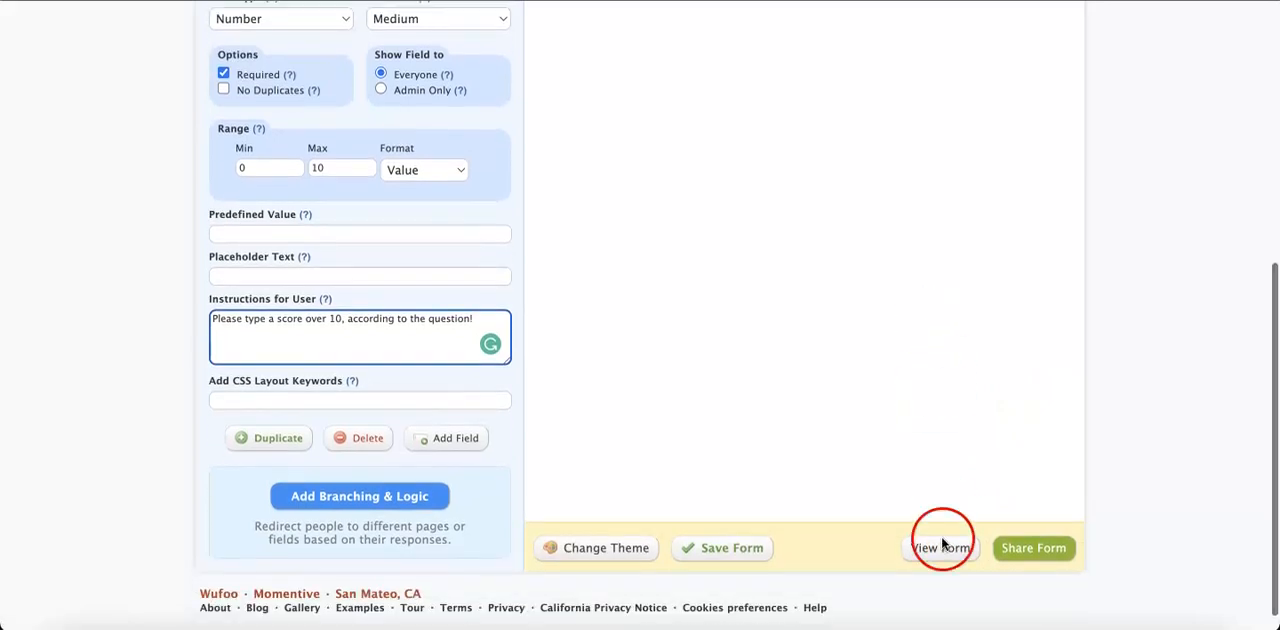
left_click(940, 547)
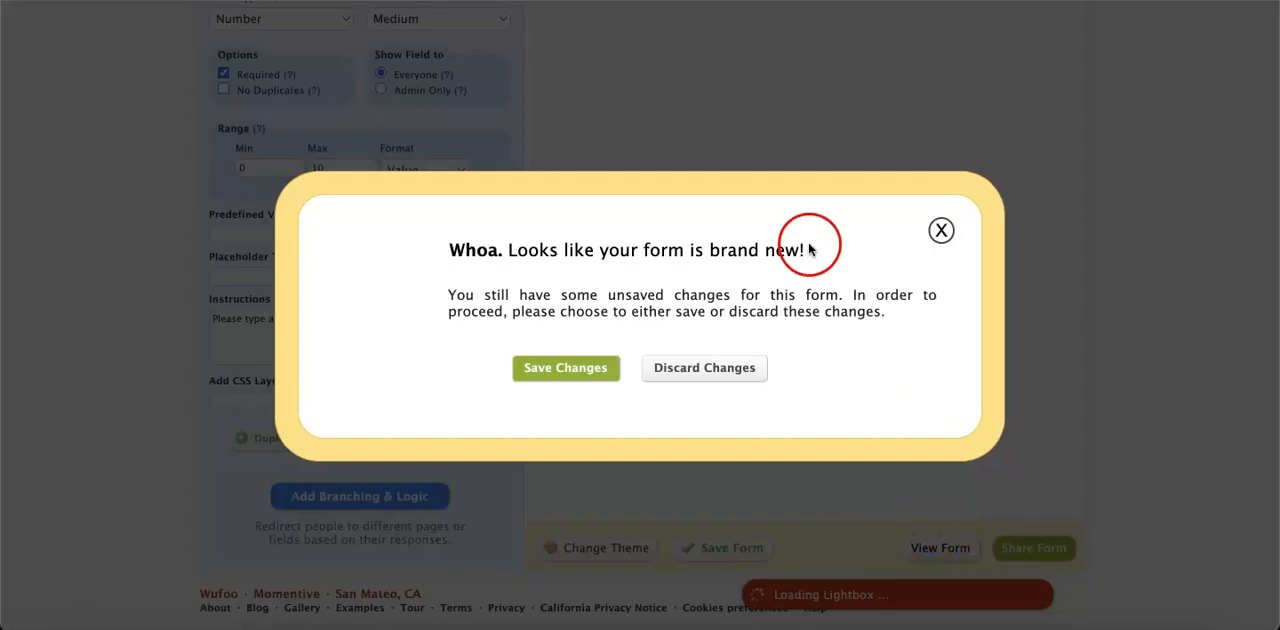
Step: Save the unsaved changes so the live form preview loads
left_click(605, 366)
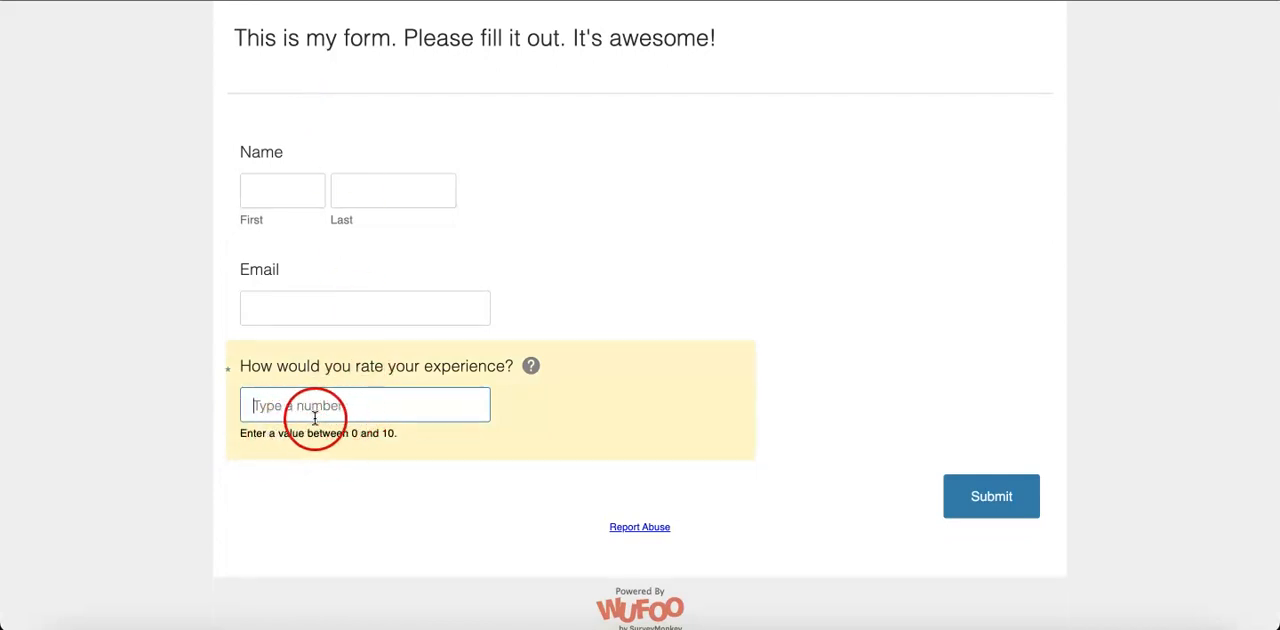
Step: Submit a test entry for John Jay with an email address and a rating of 8
left_click(280, 197)
type("John")
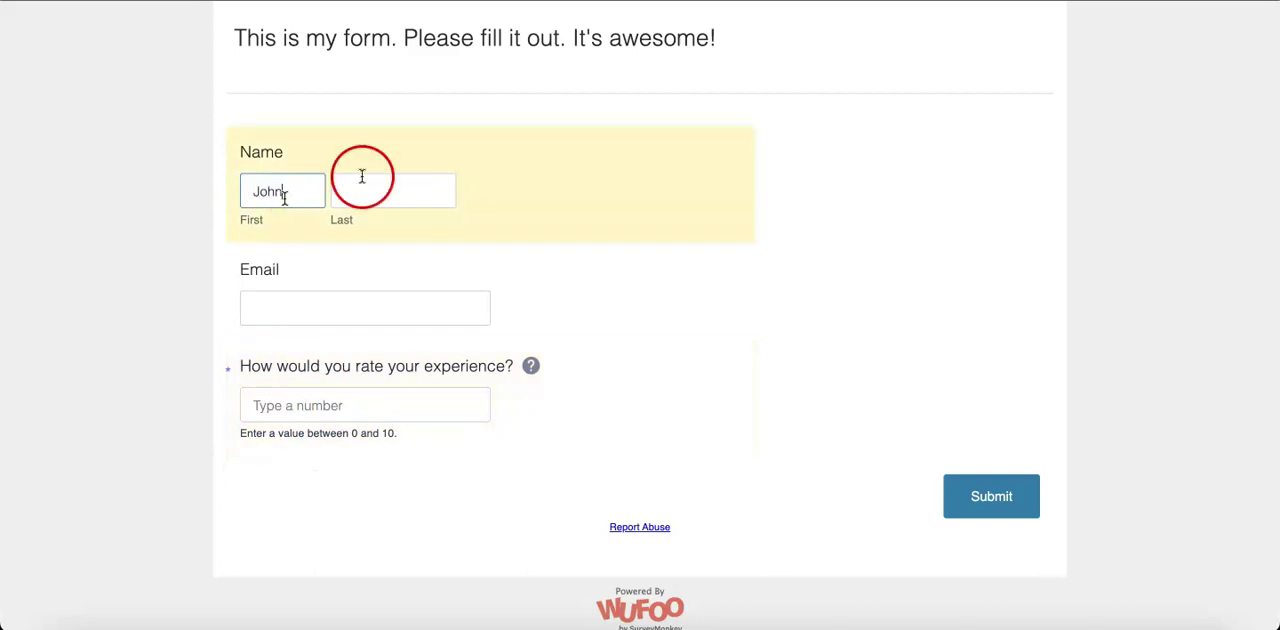
left_click(365, 187)
left_click(320, 405)
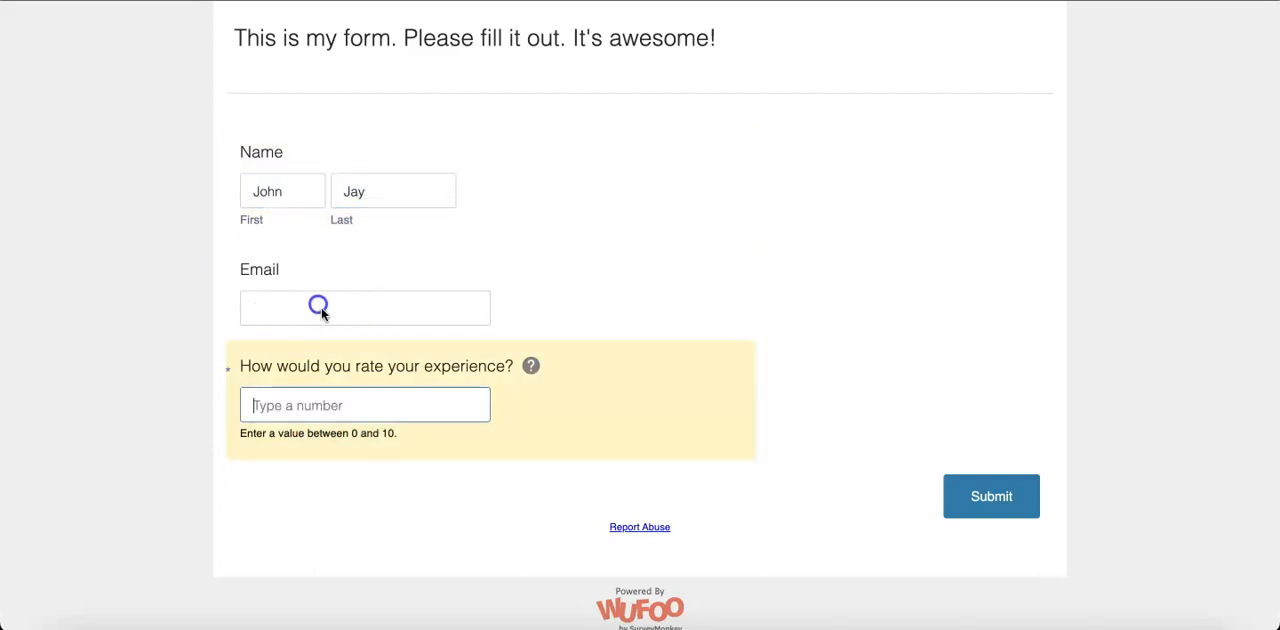
left_click(325, 307)
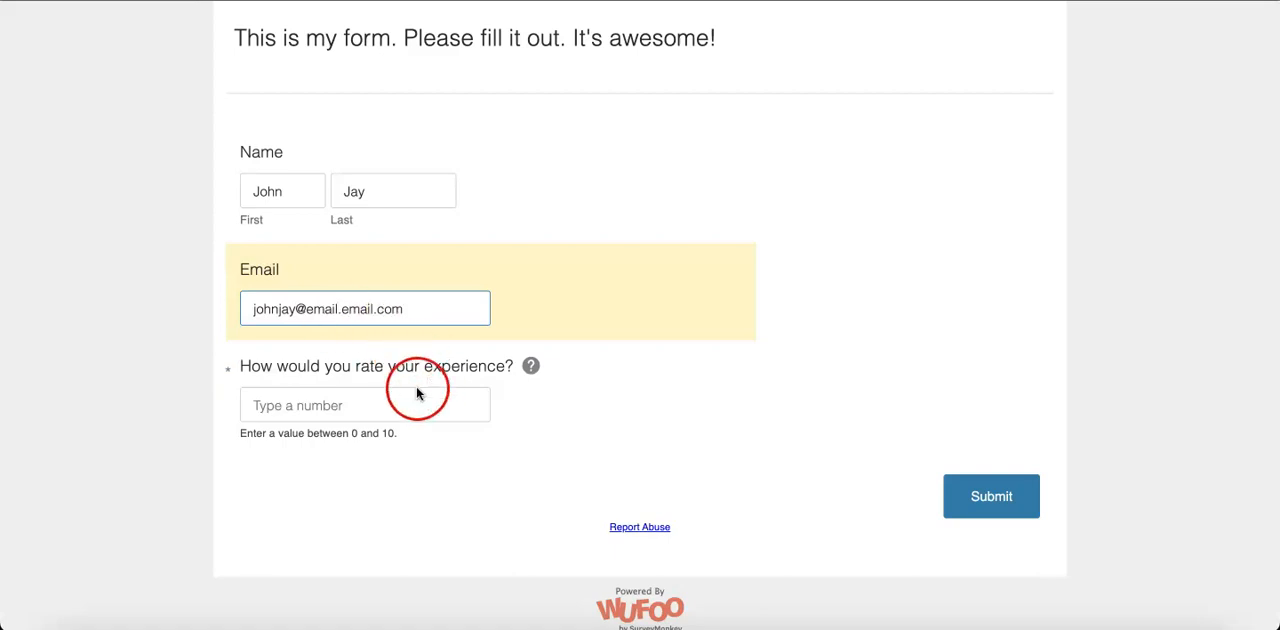
left_click(375, 405)
type("8")
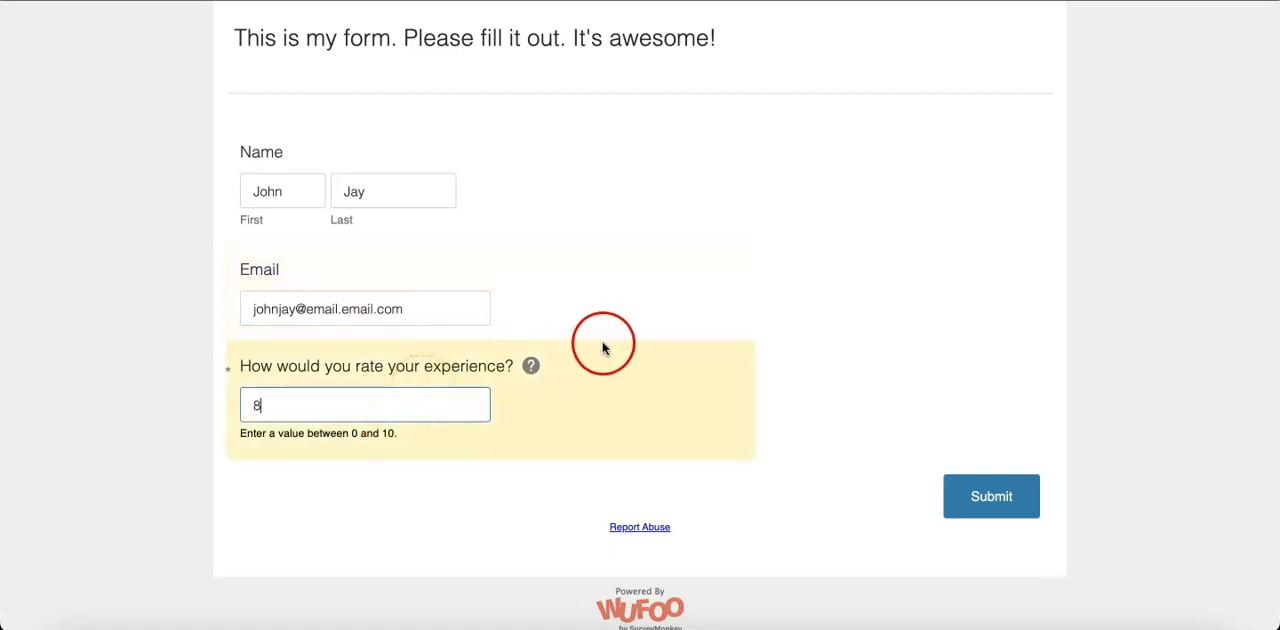
left_click(985, 495)
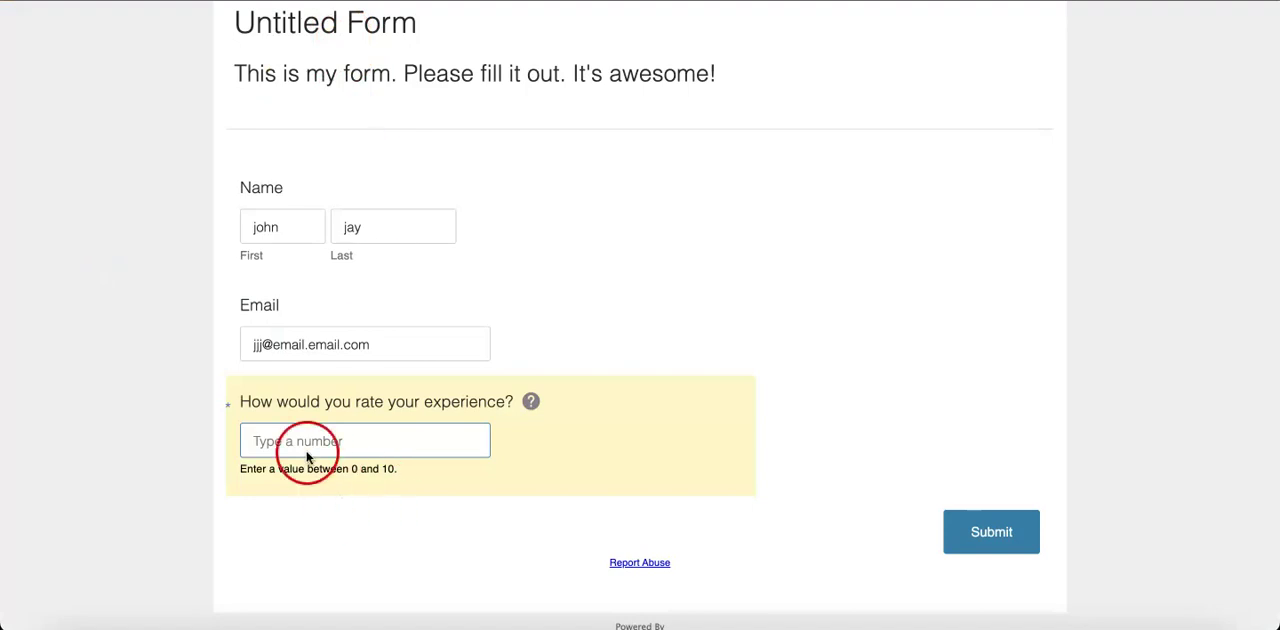
Step: Submit a second response with rating 59394, triggering the 0–10 range error
left_click(300, 441)
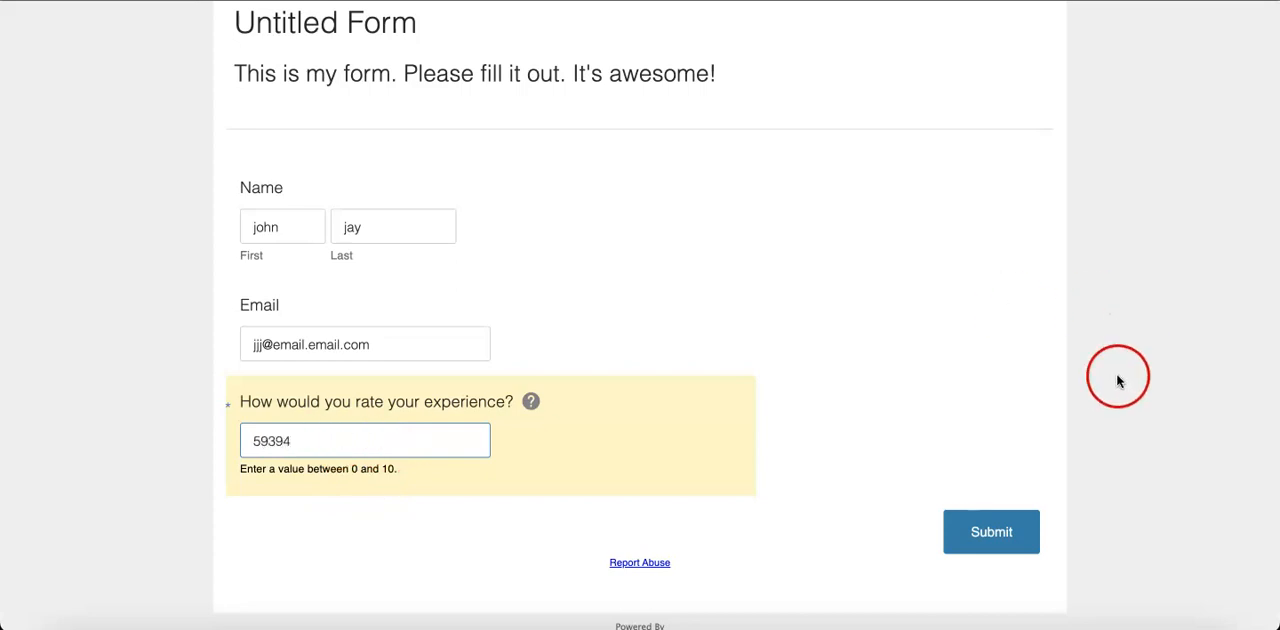
left_click(1005, 532)
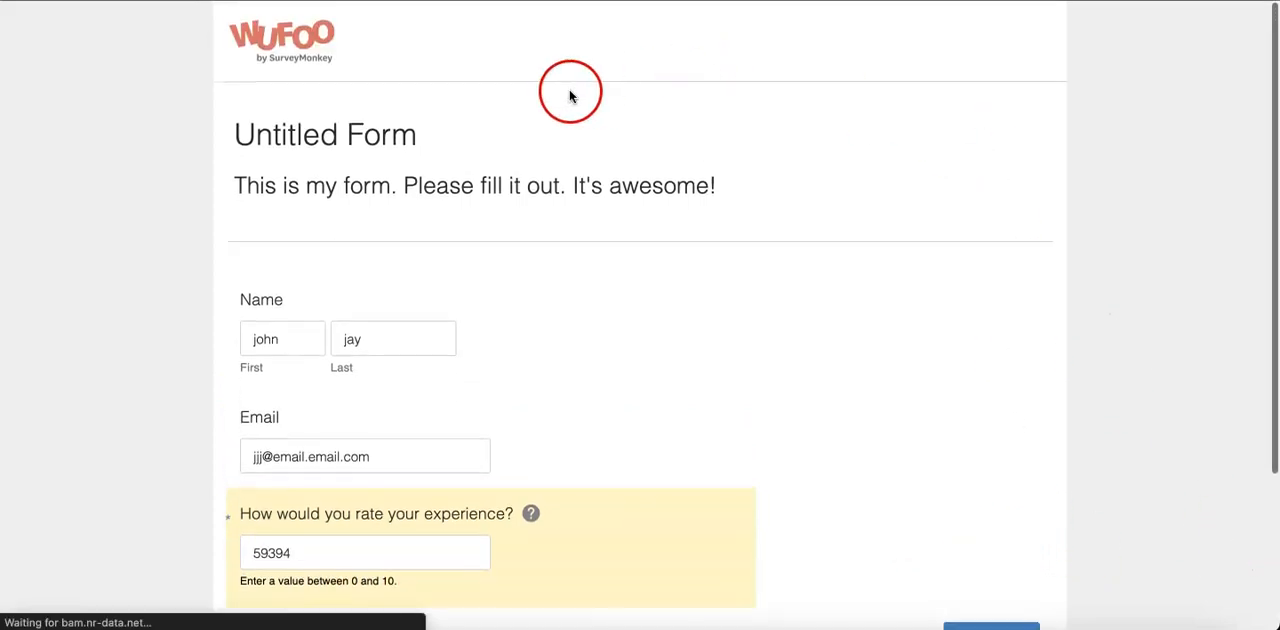
scroll(612, 345, "down", 3)
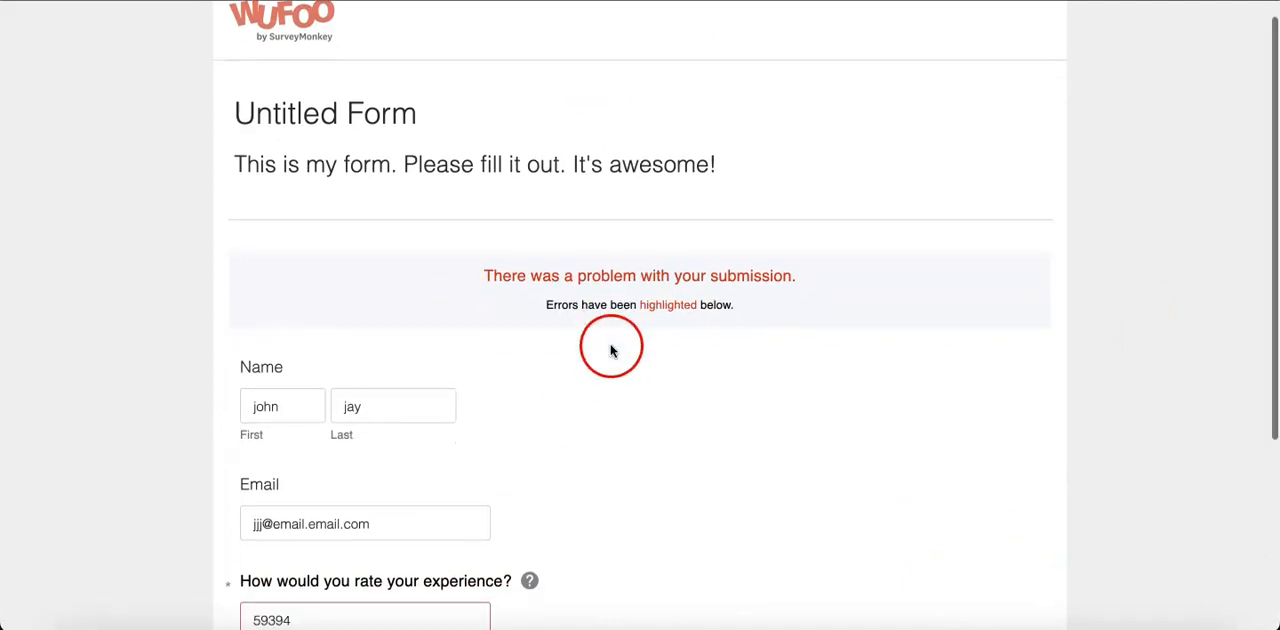
scroll(612, 345, "down", 3)
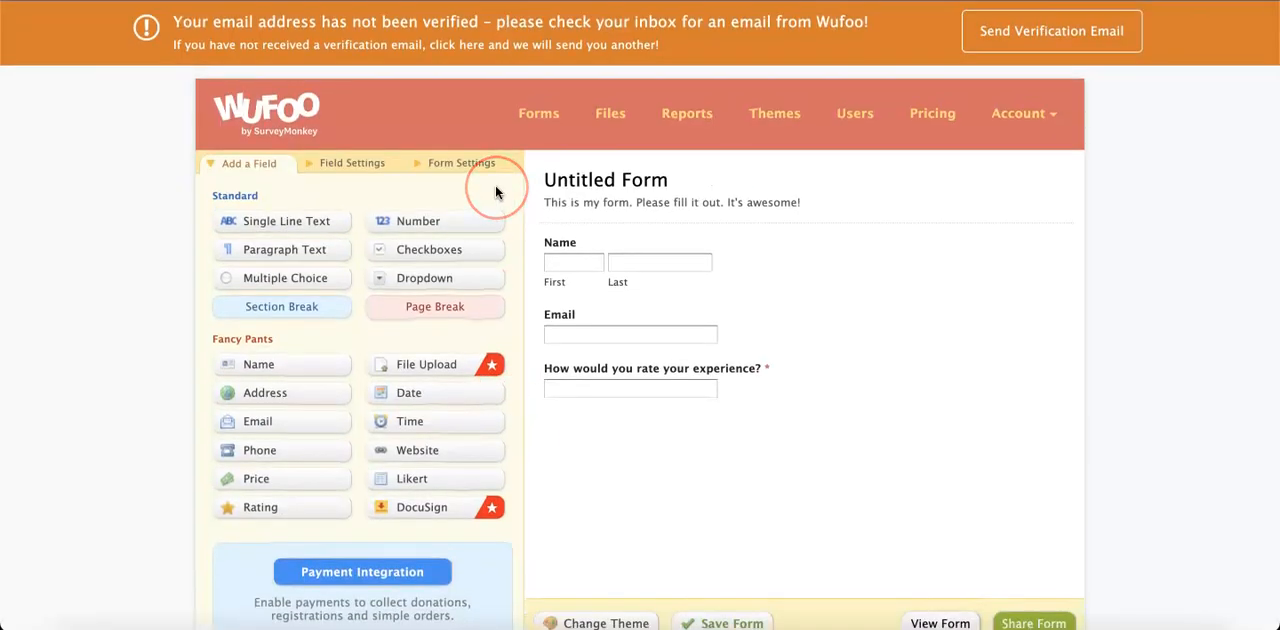
scroll(840, 210, "down", 2)
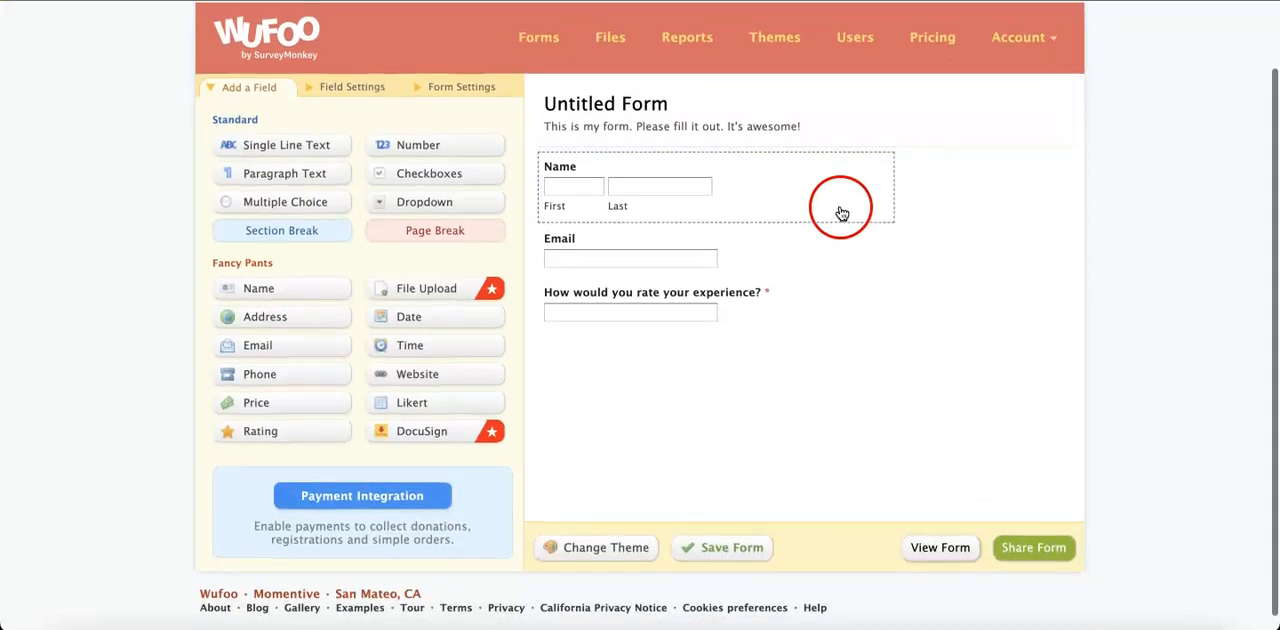
Step: Add a multiple-choice field below the rating and label it "Please choose one!"
left_click_drag(257, 210, 577, 370)
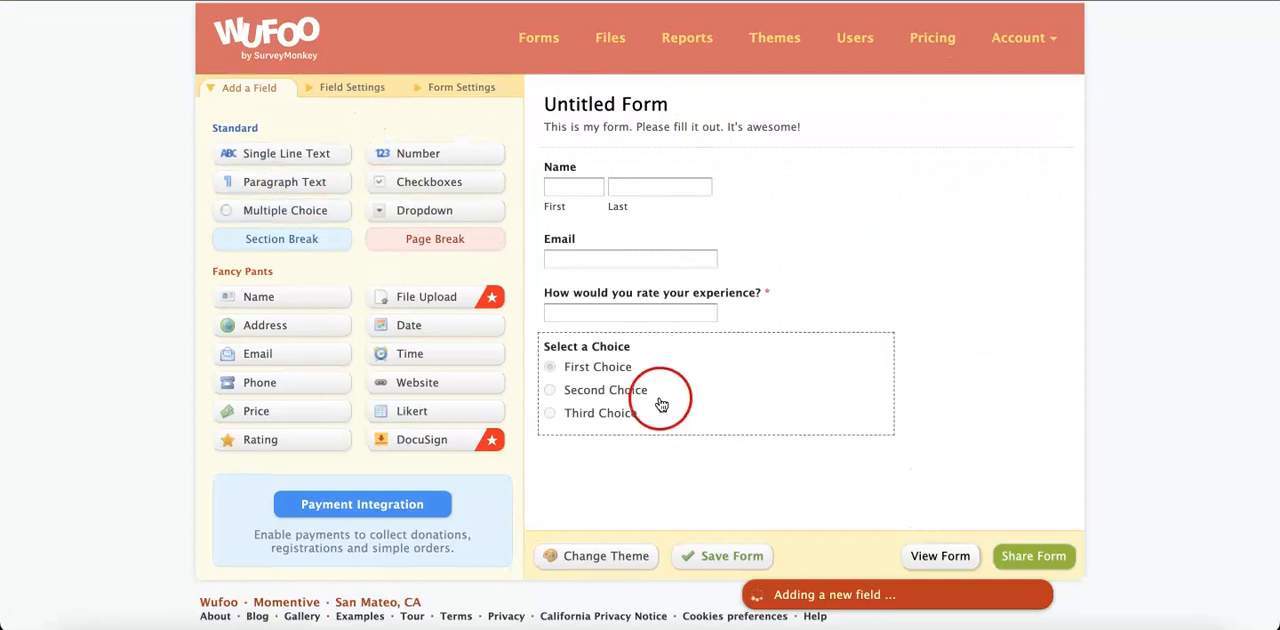
left_click(640, 372)
scroll(418, 420, "down", 3)
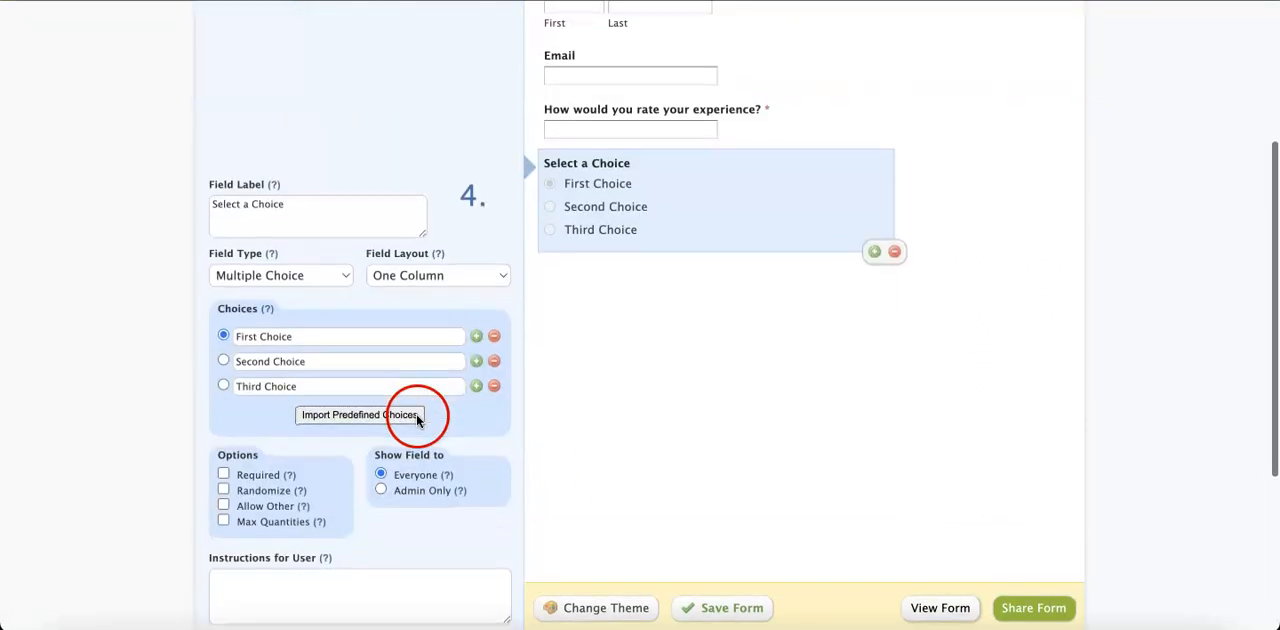
scroll(460, 220, "up", 1)
left_click(296, 302)
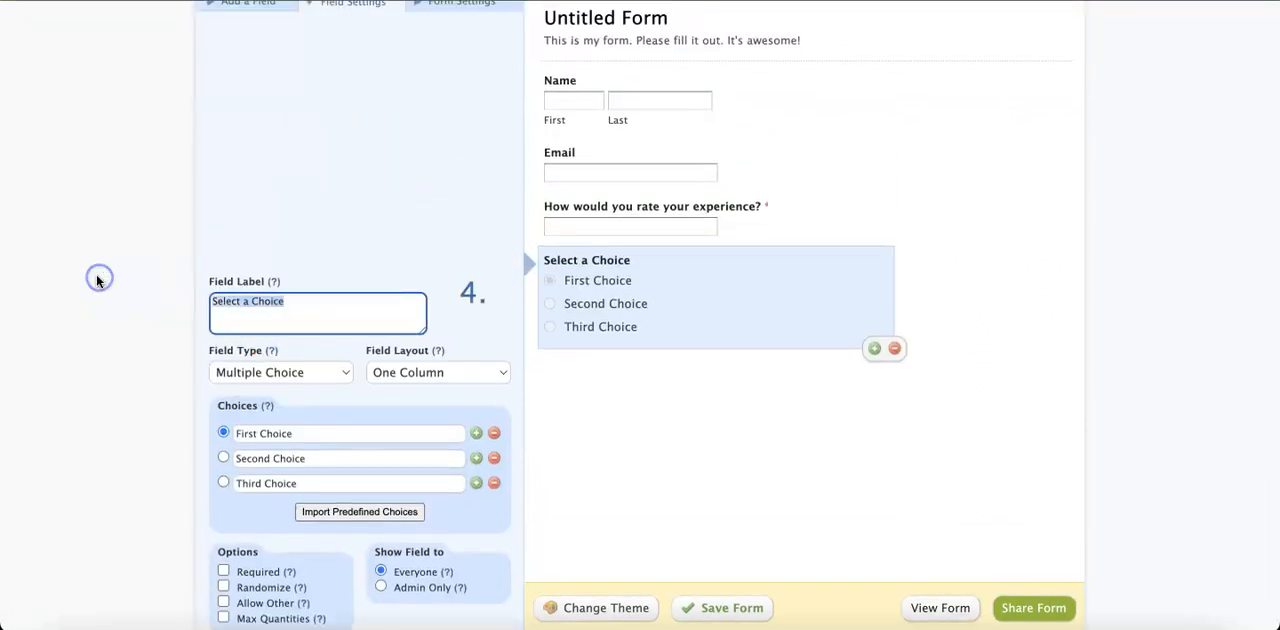
scroll(347, 330, "down", 2)
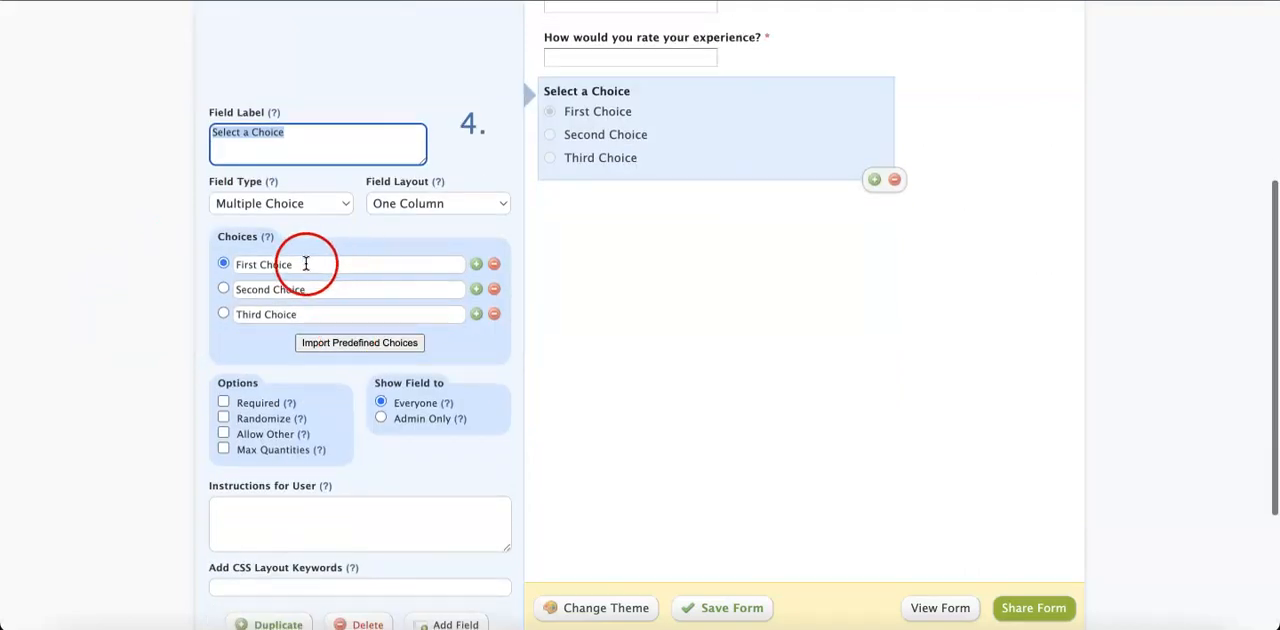
left_click(300, 264)
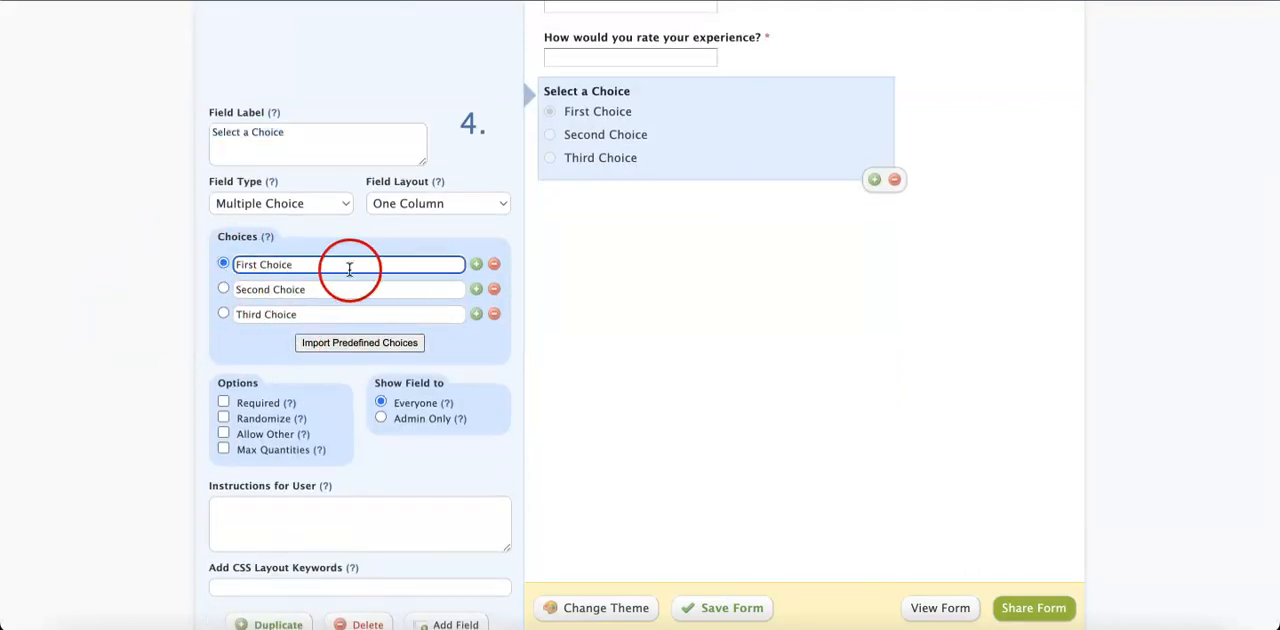
scroll(410, 258, "up", 1)
scroll(410, 258, "up", 2)
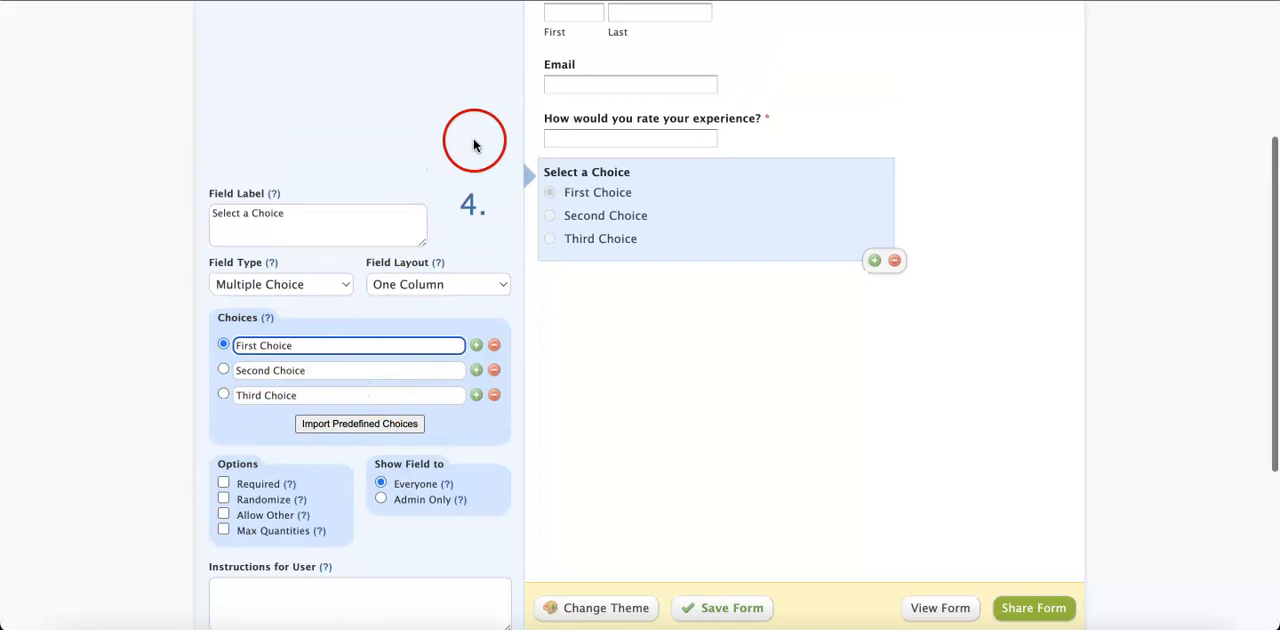
left_click(298, 222)
type("Please choose one")
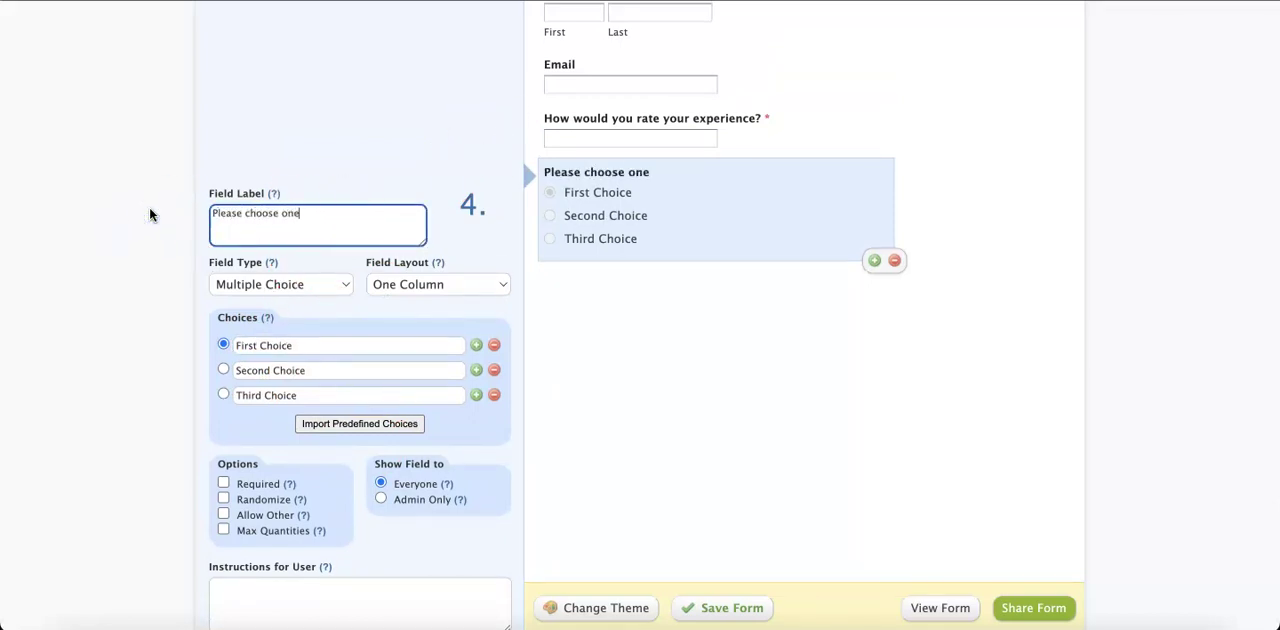
type("!")
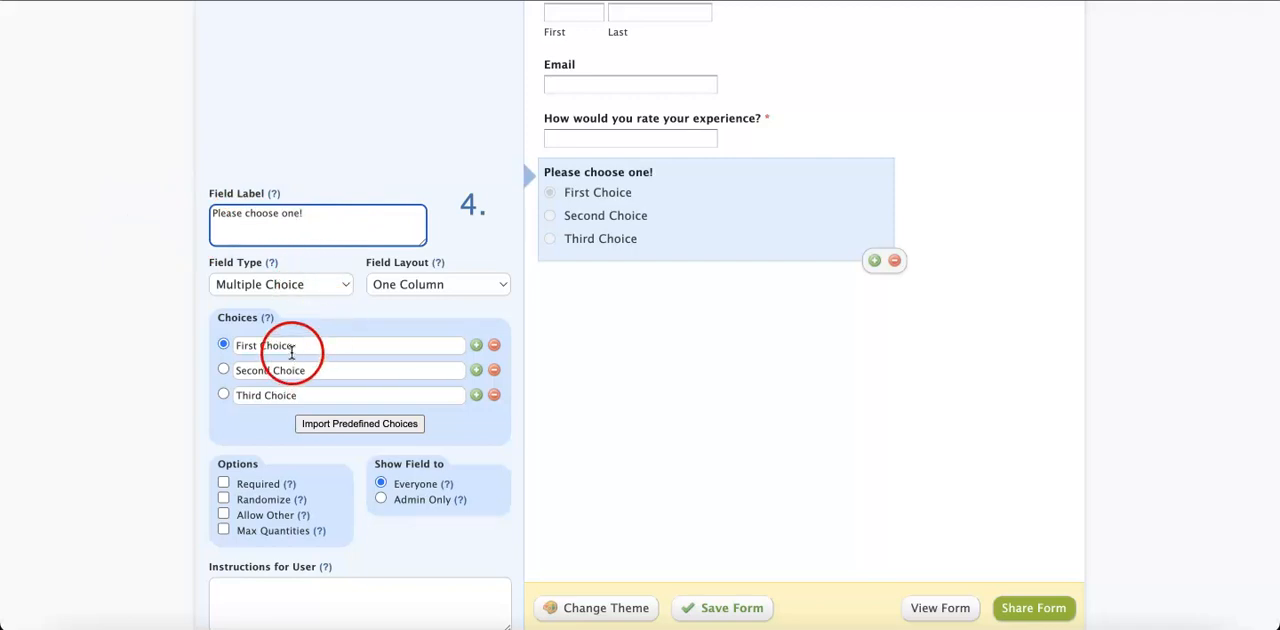
Step: Rename the choices to Blue, Red and Yellow and make the question required and randomized
left_click(312, 347)
type("Blue")
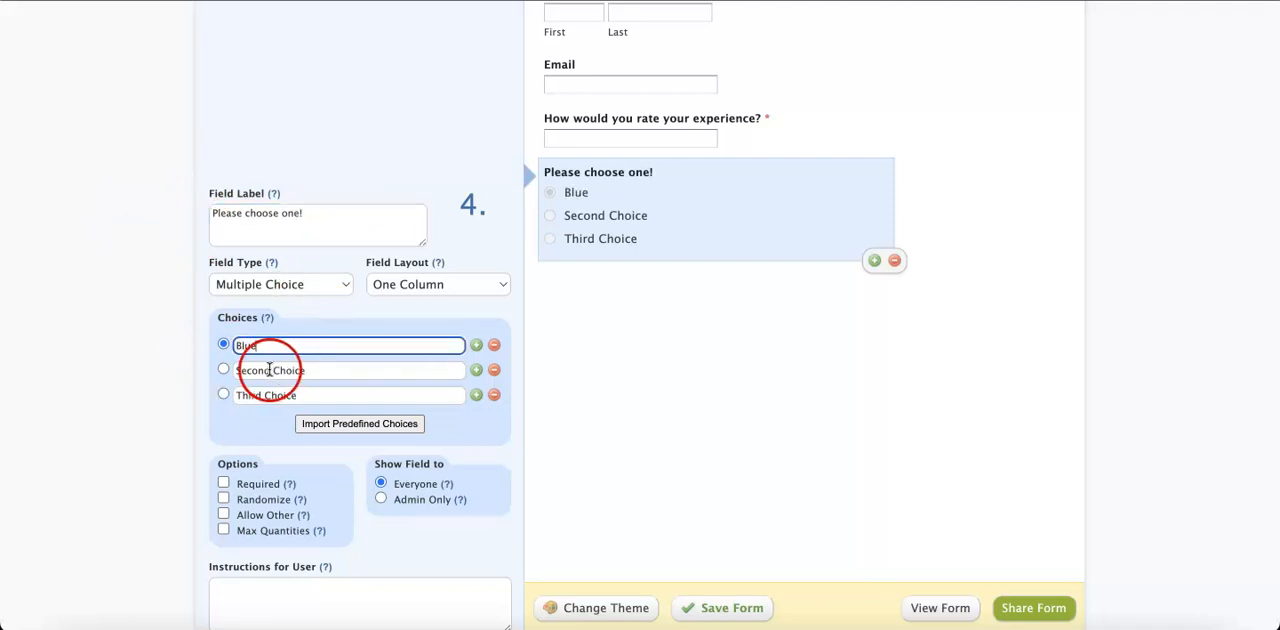
left_click(315, 371)
left_click_drag(298, 395, 208, 398)
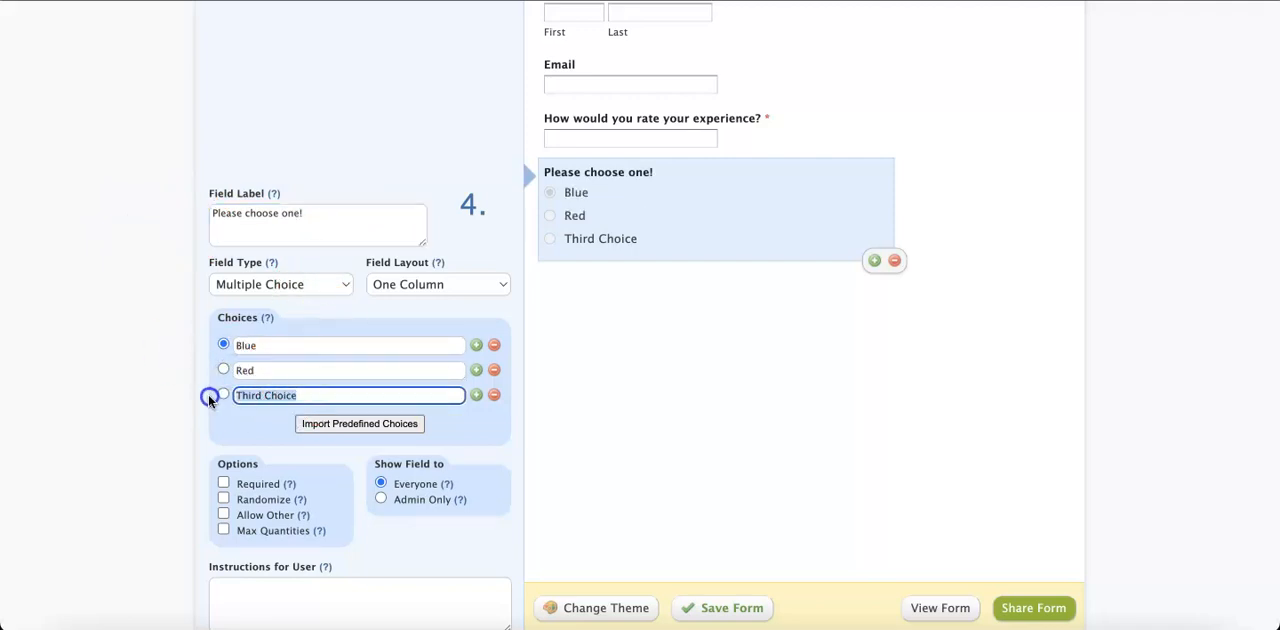
scroll(500, 300, "down", 2)
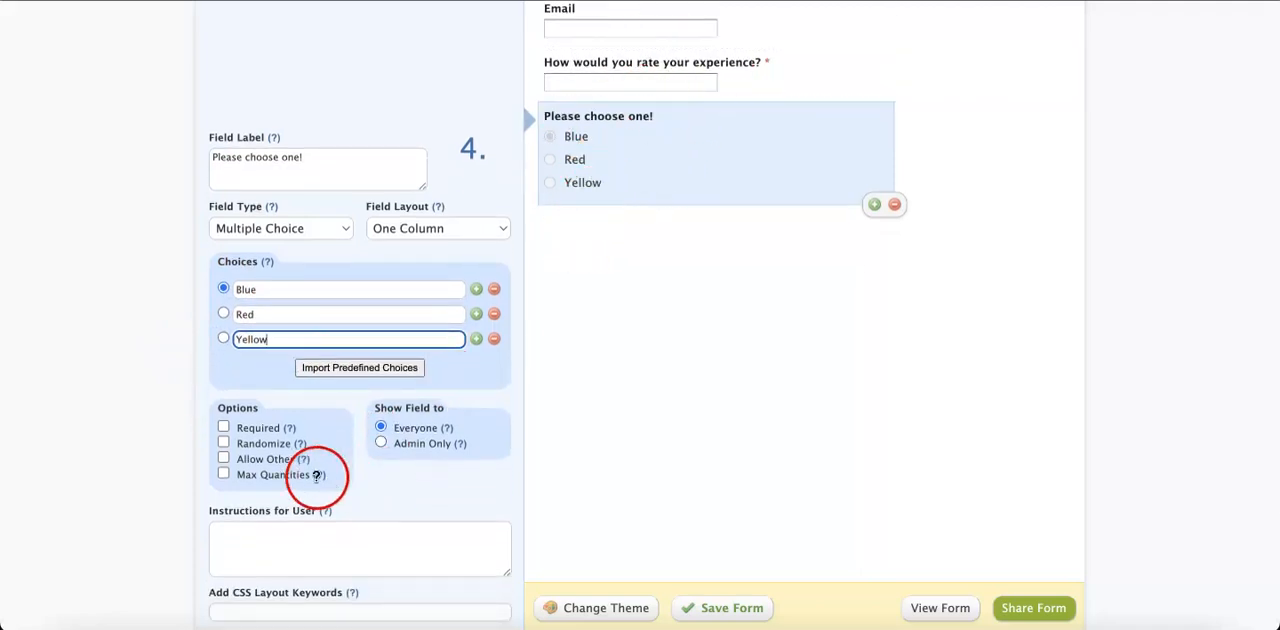
left_click(224, 428)
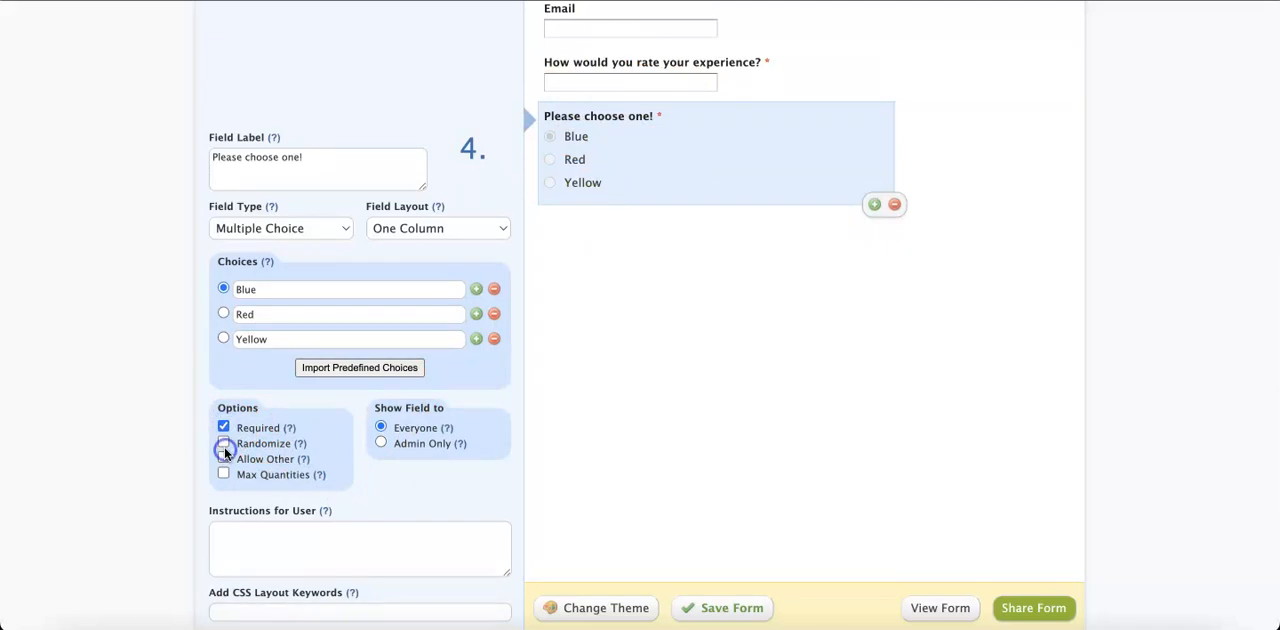
scroll(330, 560, "down", 3)
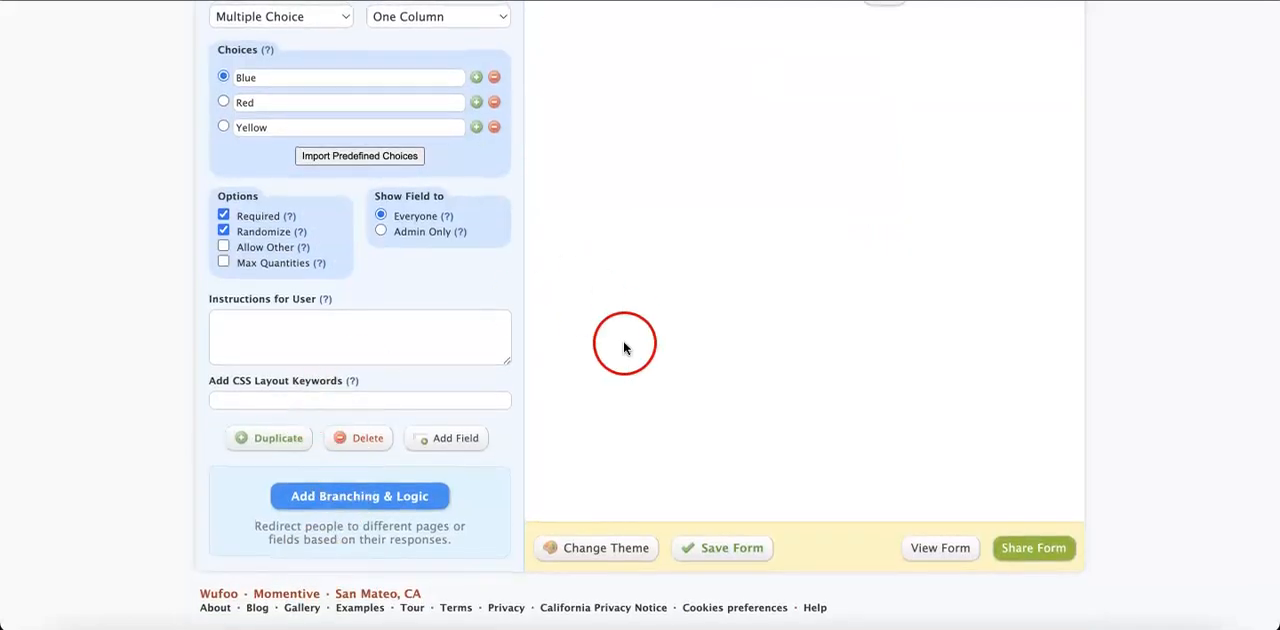
scroll(626, 349, "up", 5)
scroll(626, 349, "down", 2)
Step: Add a required Single Line Text field "What's your favorite food?" with max length 100
left_click(248, 163)
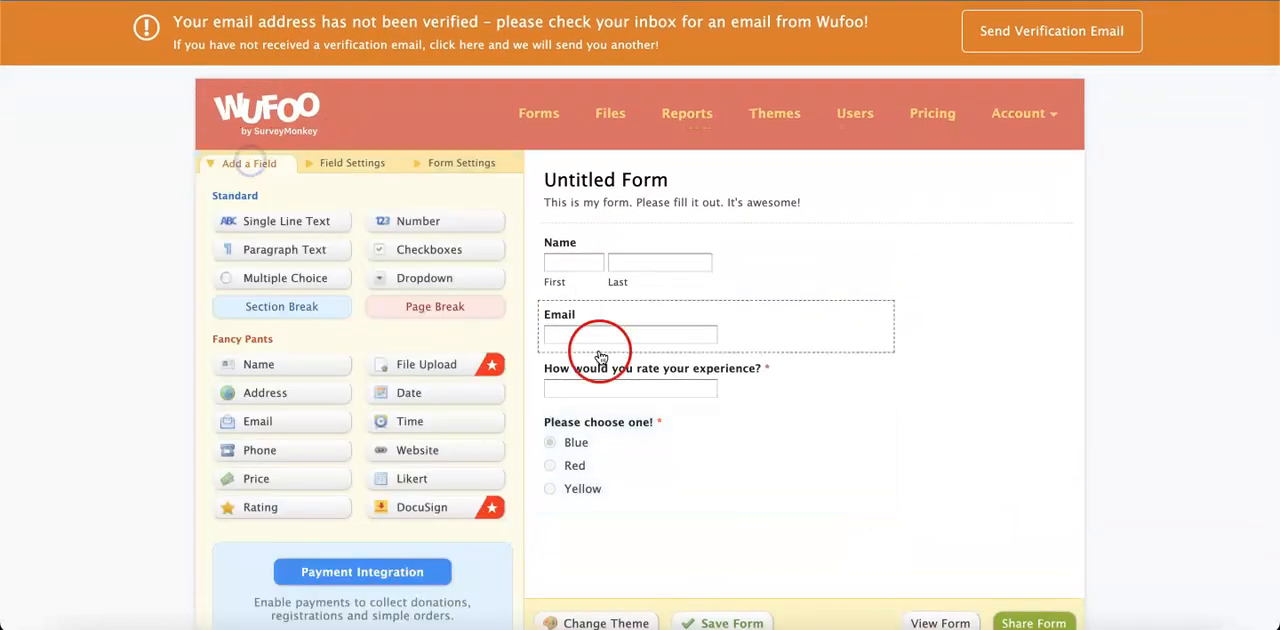
scroll(600, 330, "down", 3)
scroll(430, 330, "up", 1)
scroll(280, 200, "down", 1)
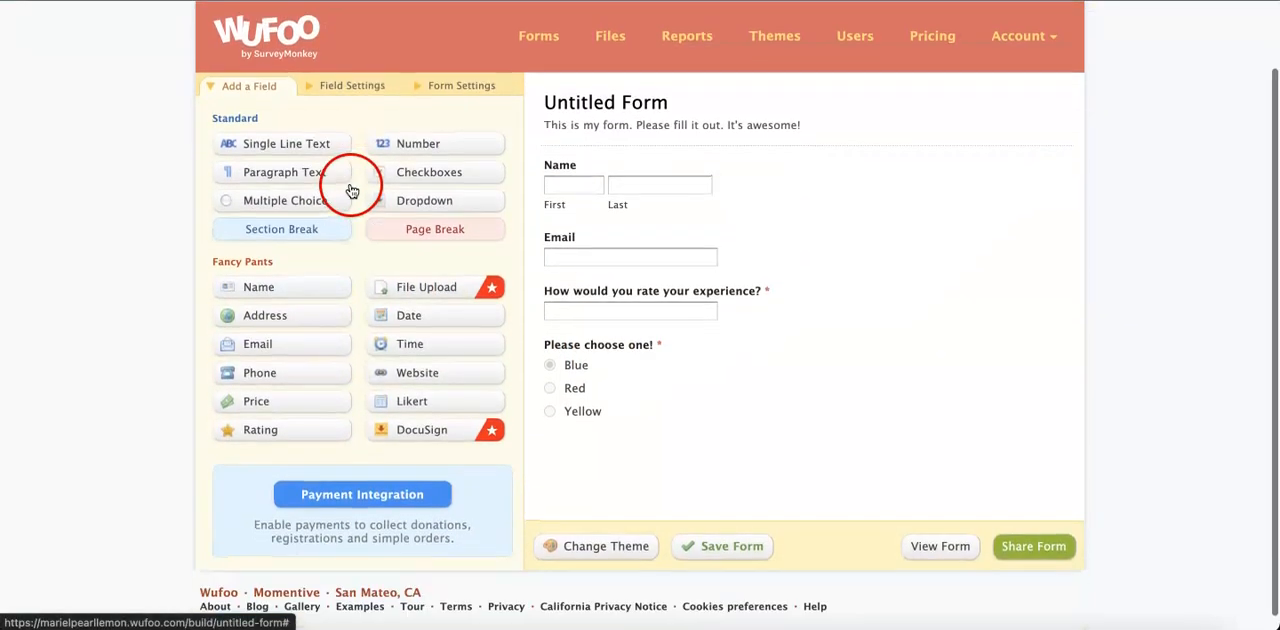
left_click(275, 152)
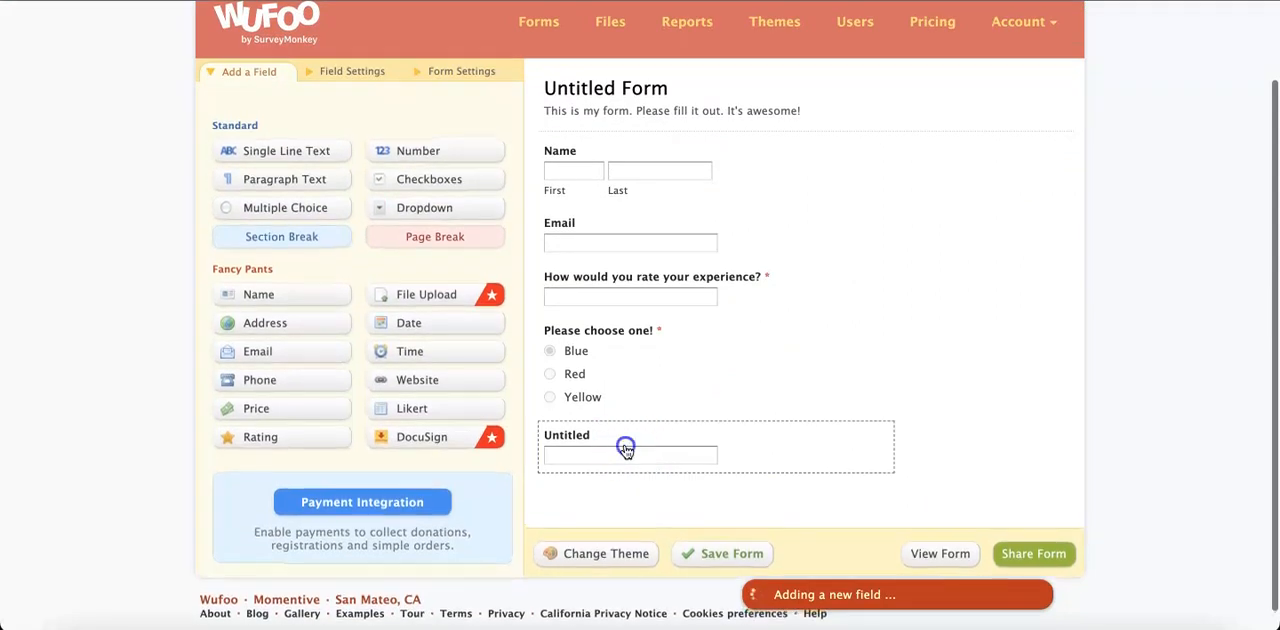
left_click(625, 450)
scroll(390, 273, "down", 2)
left_click_drag(300, 288, 148, 278)
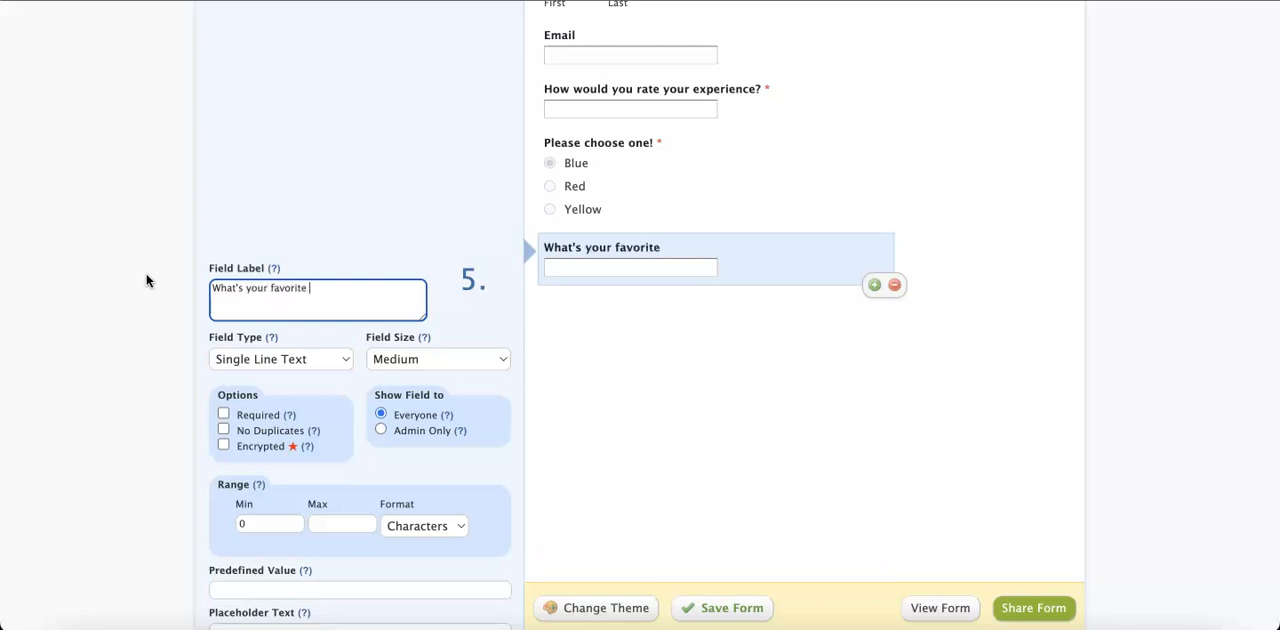
scroll(340, 430, "down", 2)
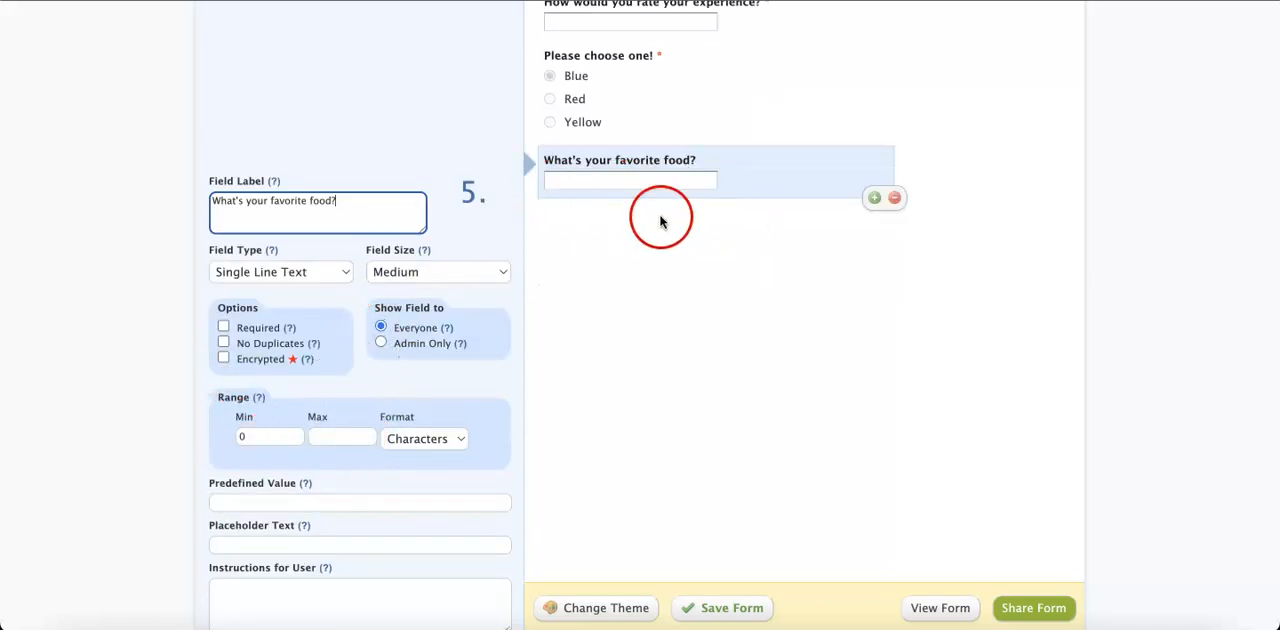
scroll(395, 400, "down", 1)
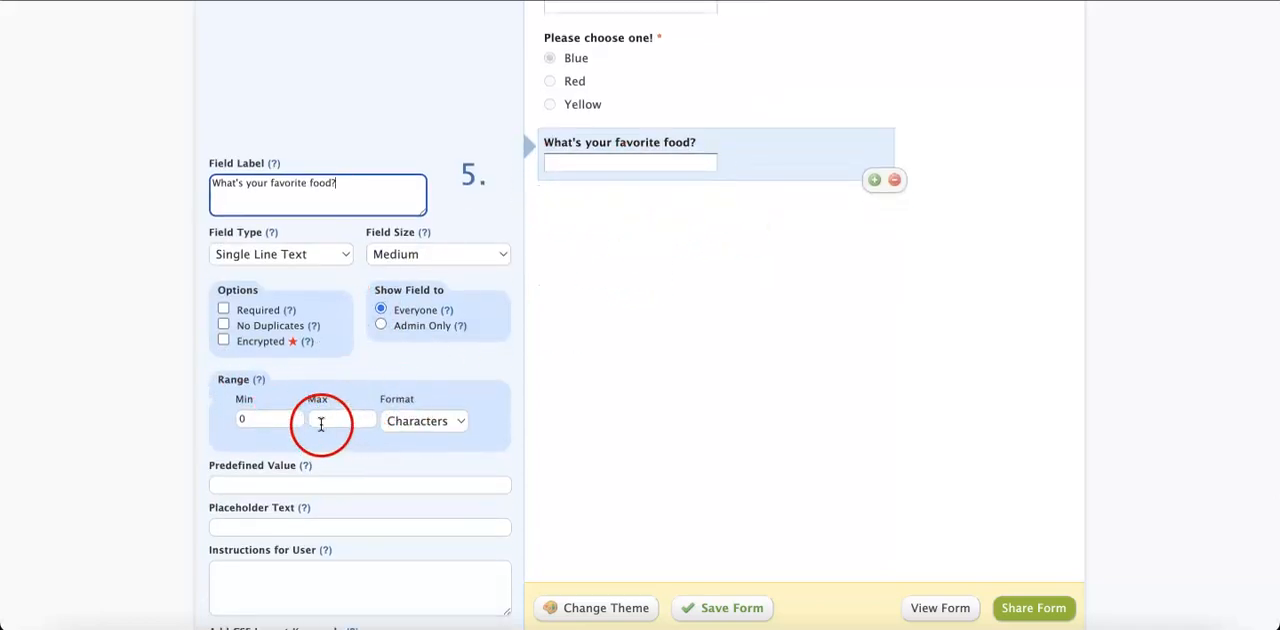
left_click(340, 420)
type("100")
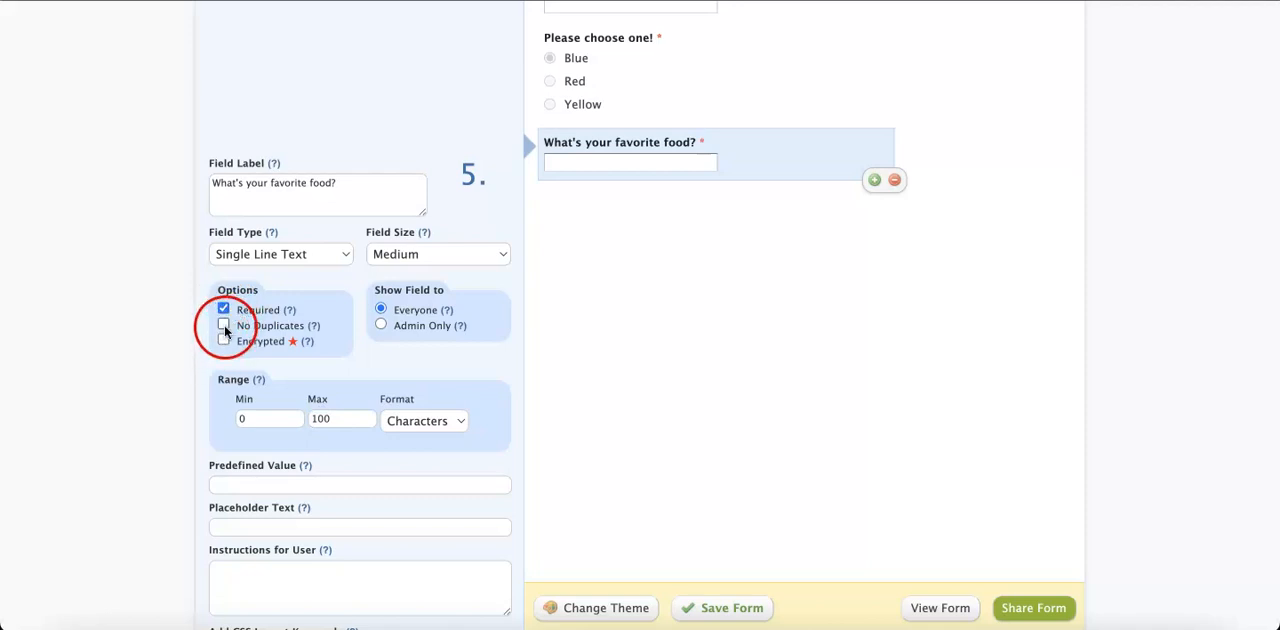
scroll(360, 380, "down", 4)
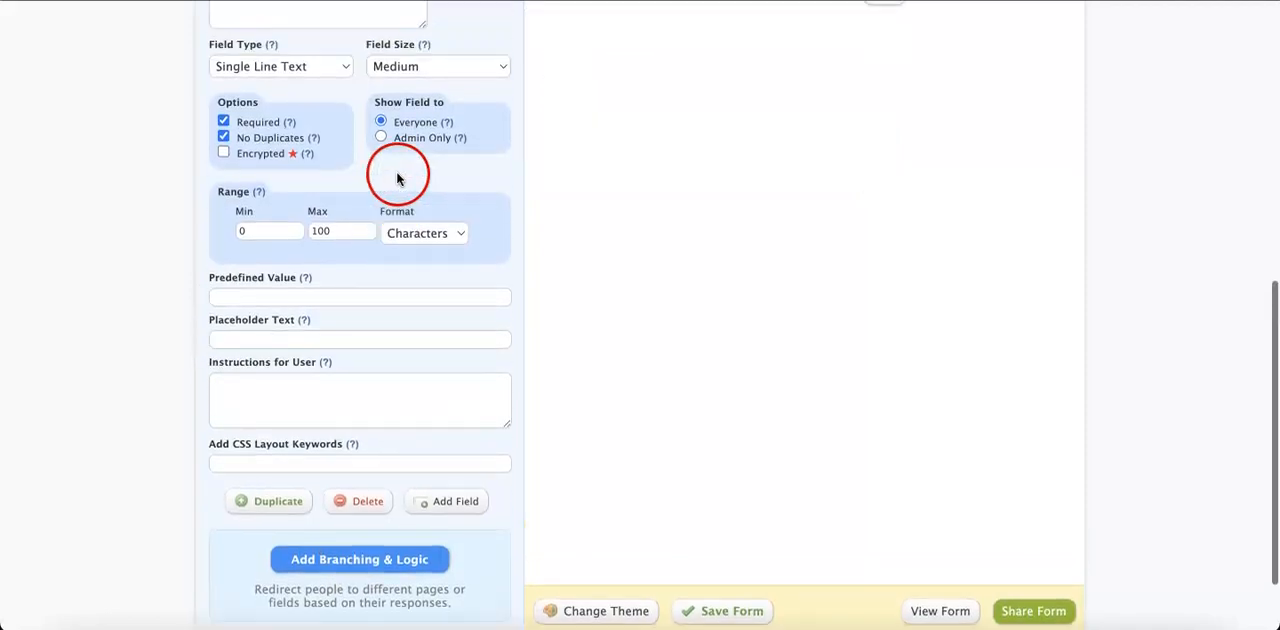
left_click(223, 137)
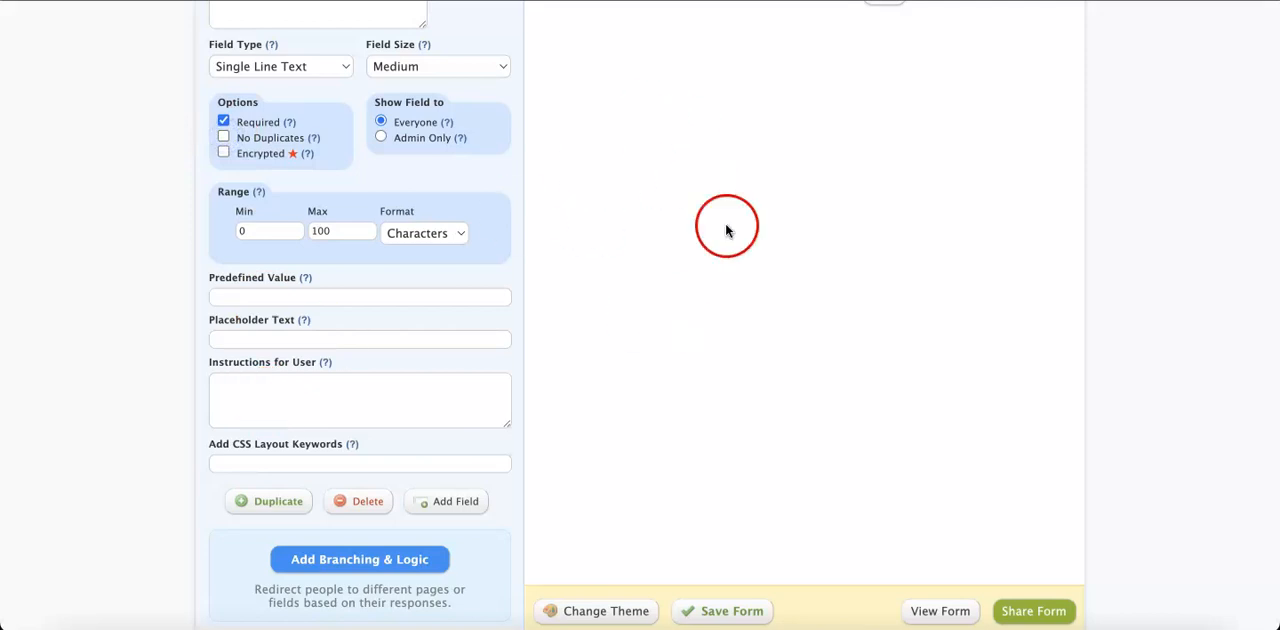
scroll(360, 520, "down", 1)
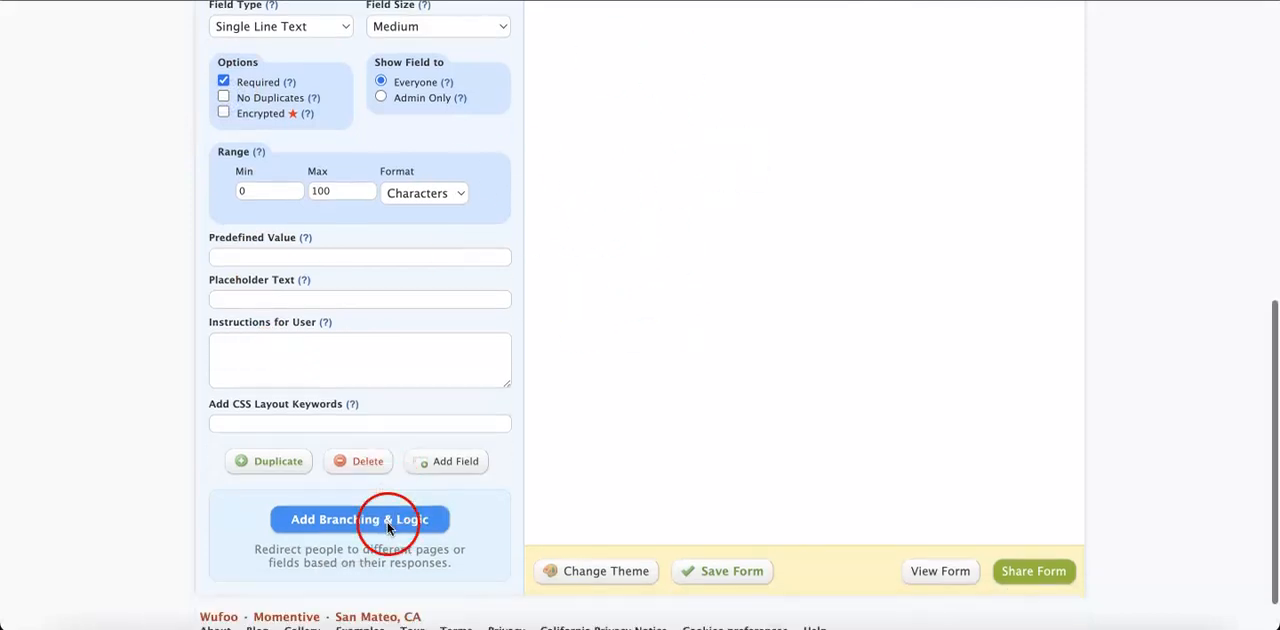
scroll(420, 360, "up", 12)
left_click(240, 162)
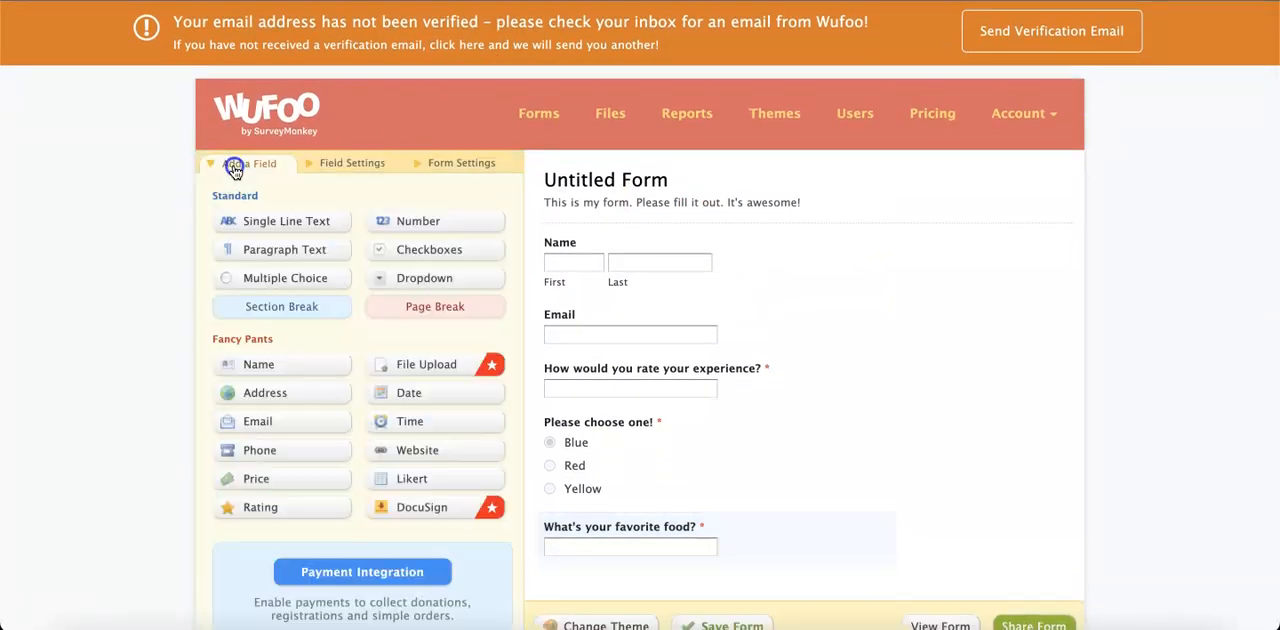
scroll(420, 460, "down", 3)
scroll(420, 470, "up", 2)
scroll(422, 476, "down", 1)
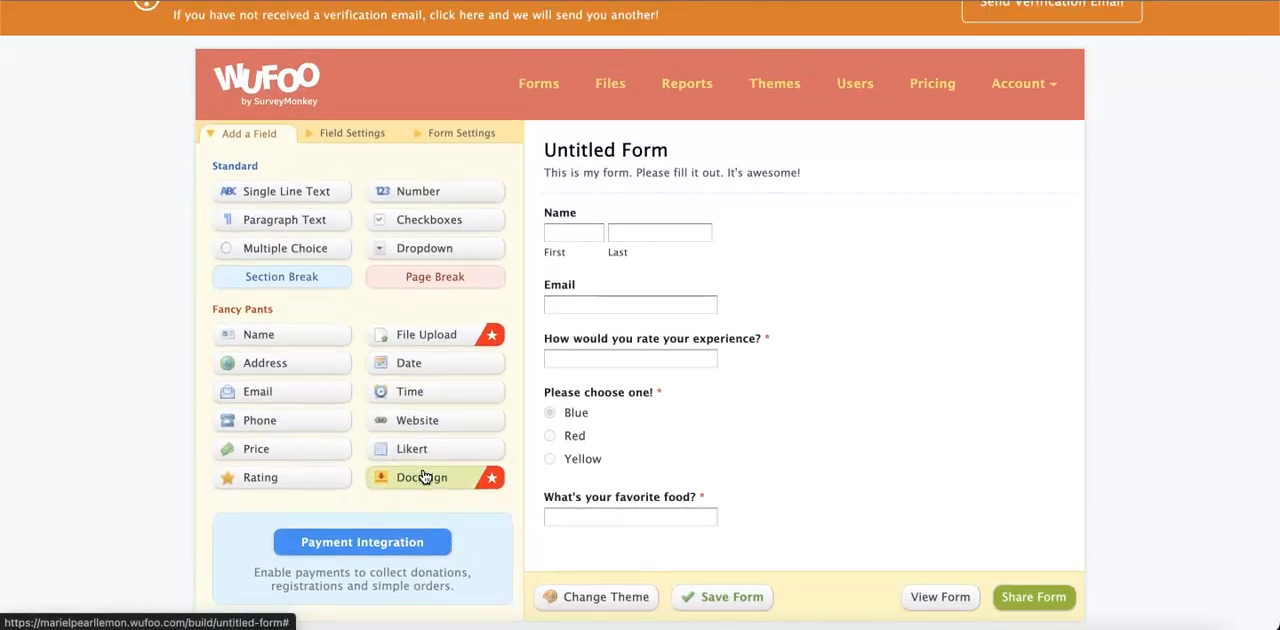
Step: Save the form's changes and leave the builder for the Forms manager list
left_click(440, 420)
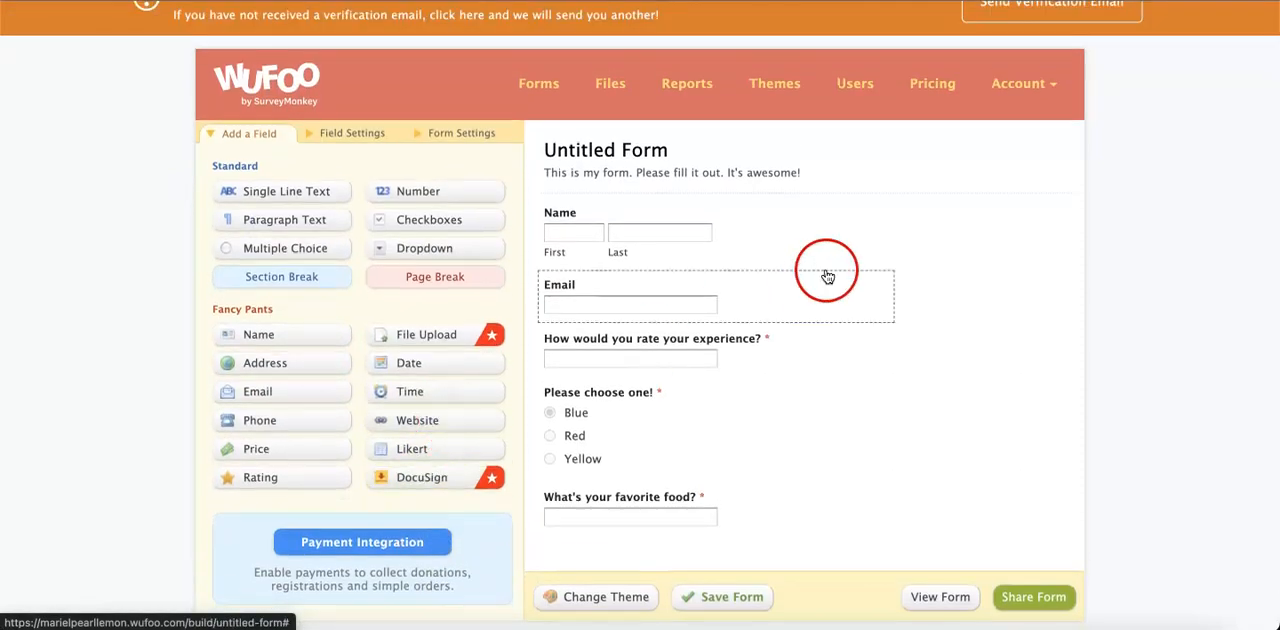
scroll(560, 450, "down", 2)
scroll(600, 300, "up", 3)
scroll(632, 192, "up", 1)
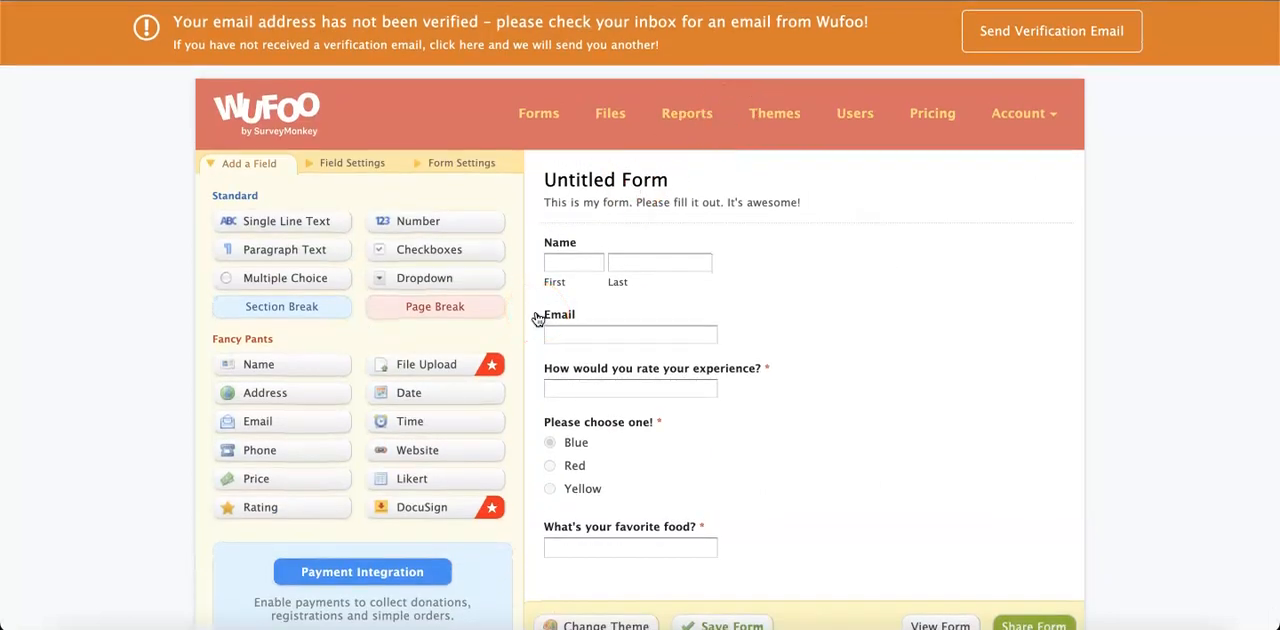
left_click(656, 240)
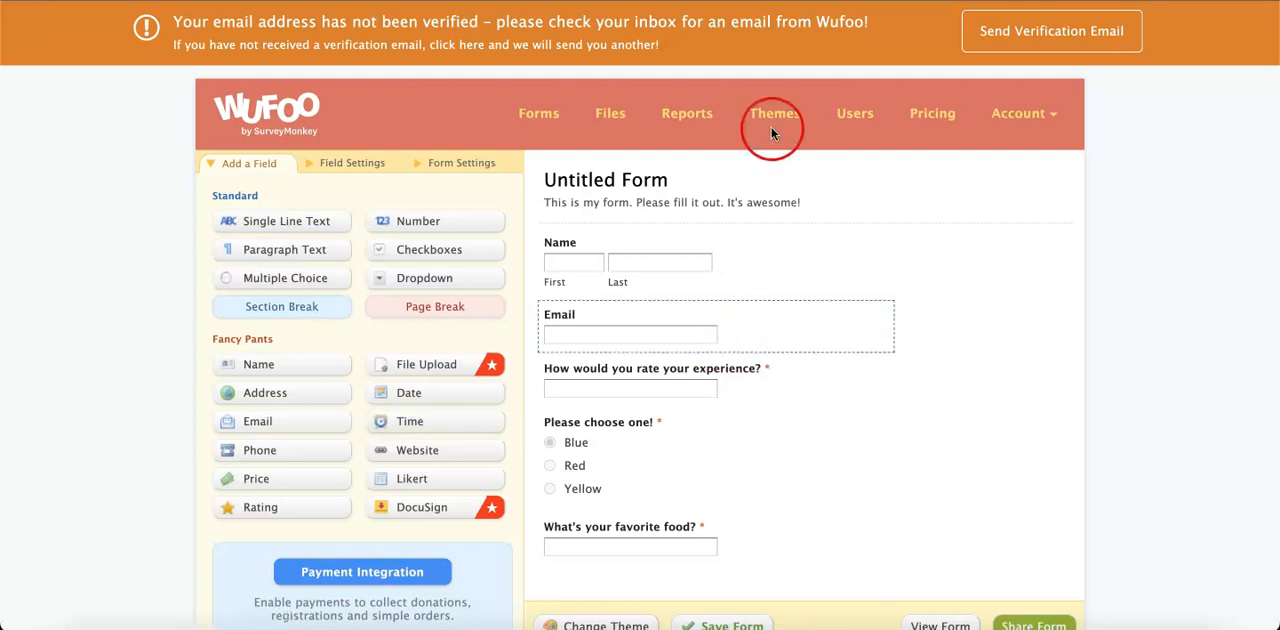
scroll(700, 540, "down", 3)
scroll(692, 117, "up", 3)
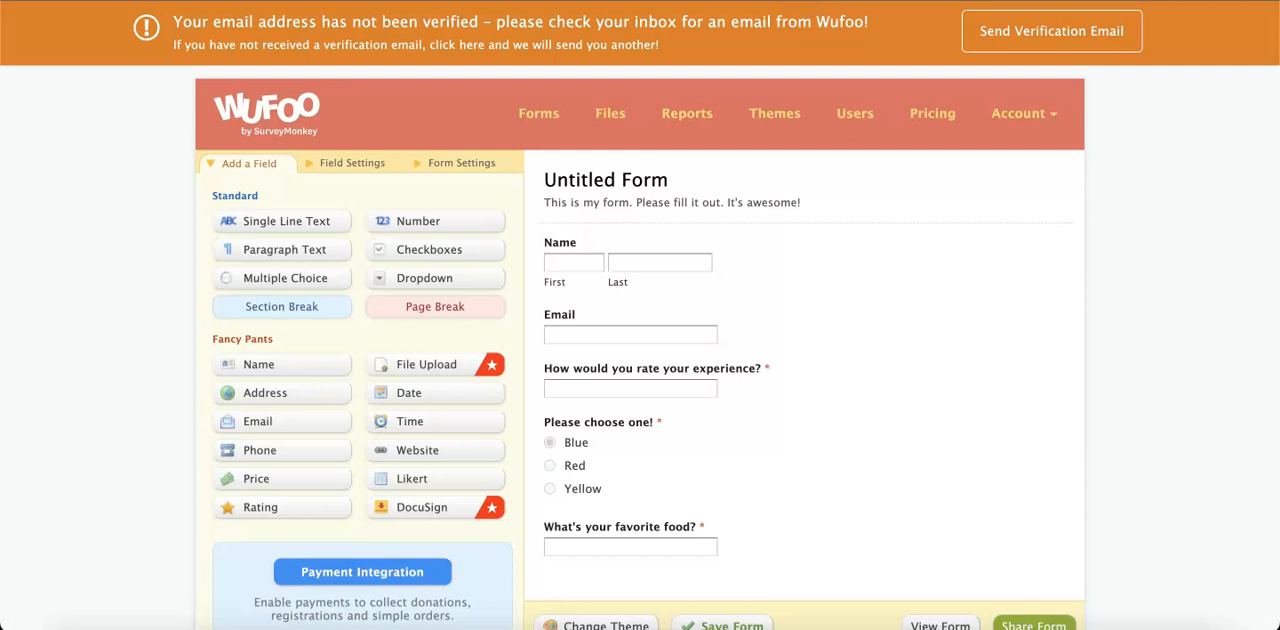
scroll(800, 400, "down", 1)
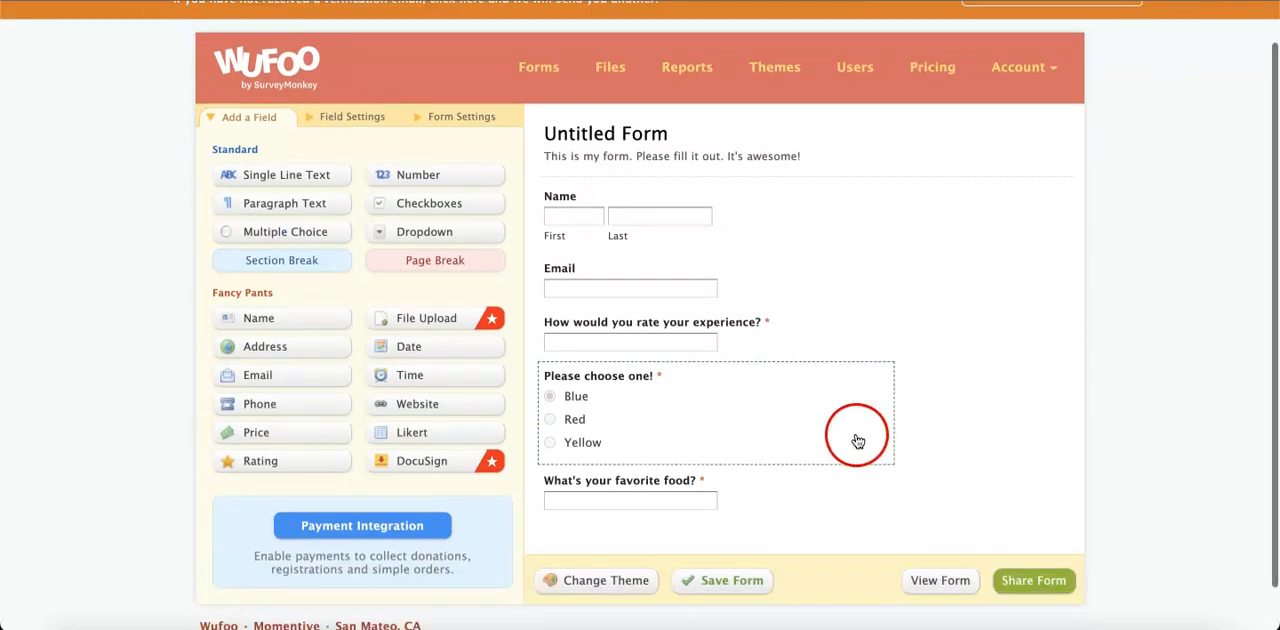
scroll(640, 100, "up", 1)
left_click(538, 113)
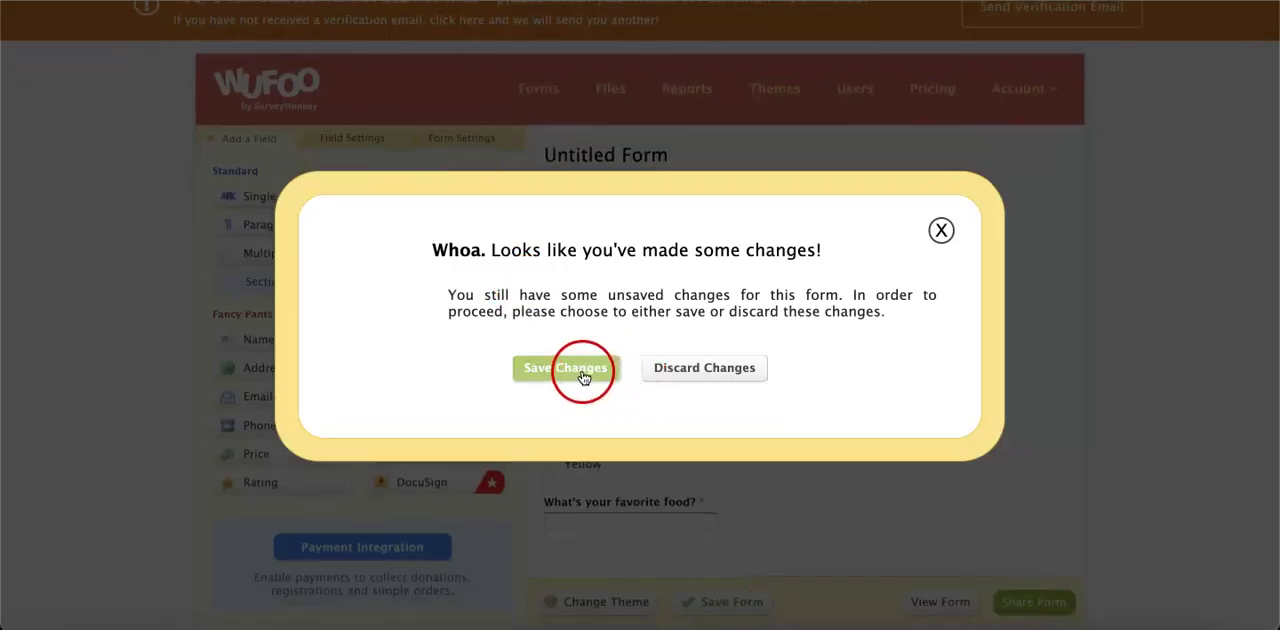
left_click(583, 373)
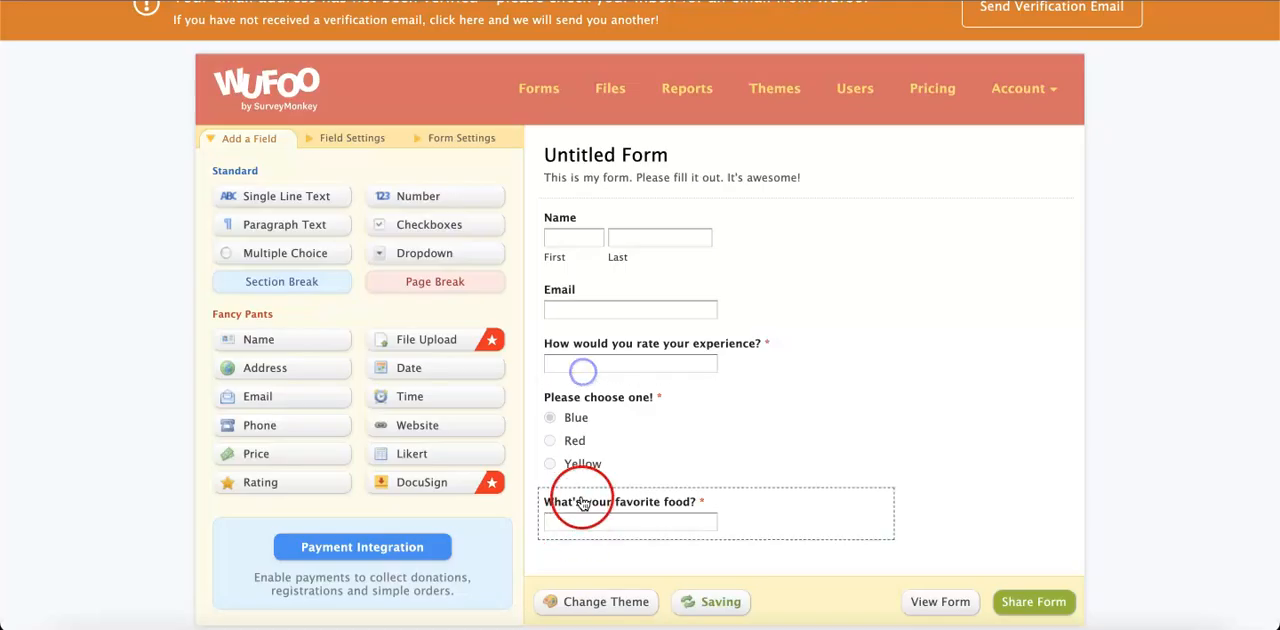
scroll(640, 300, "up", 1)
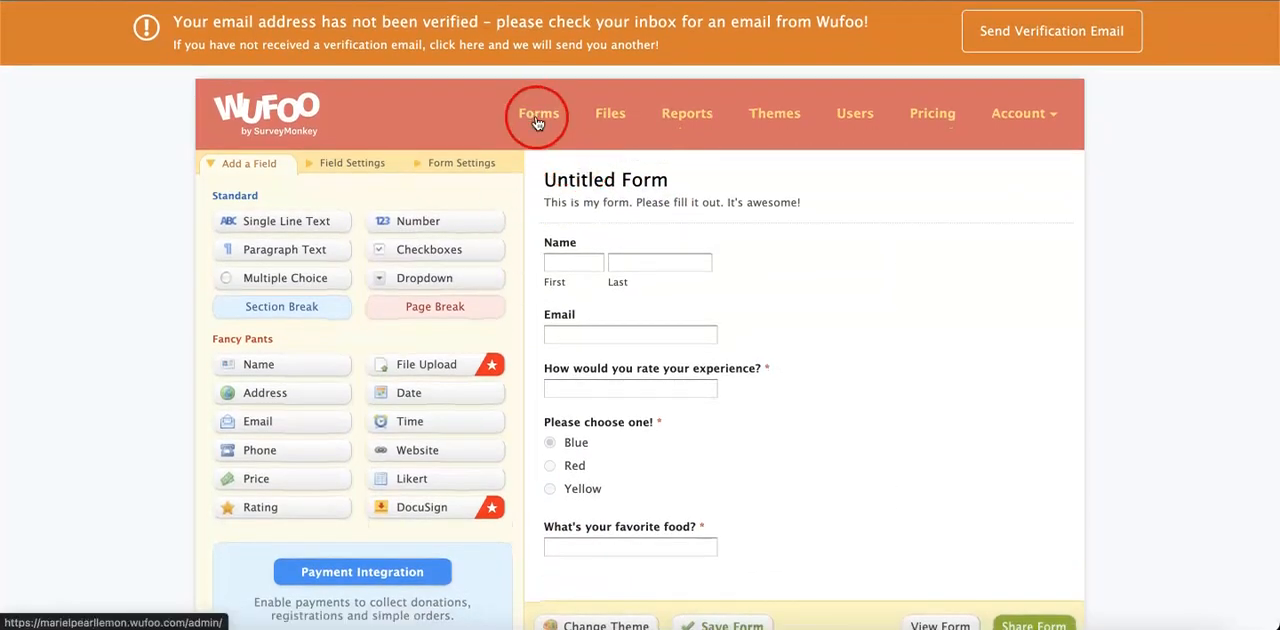
left_click(538, 117)
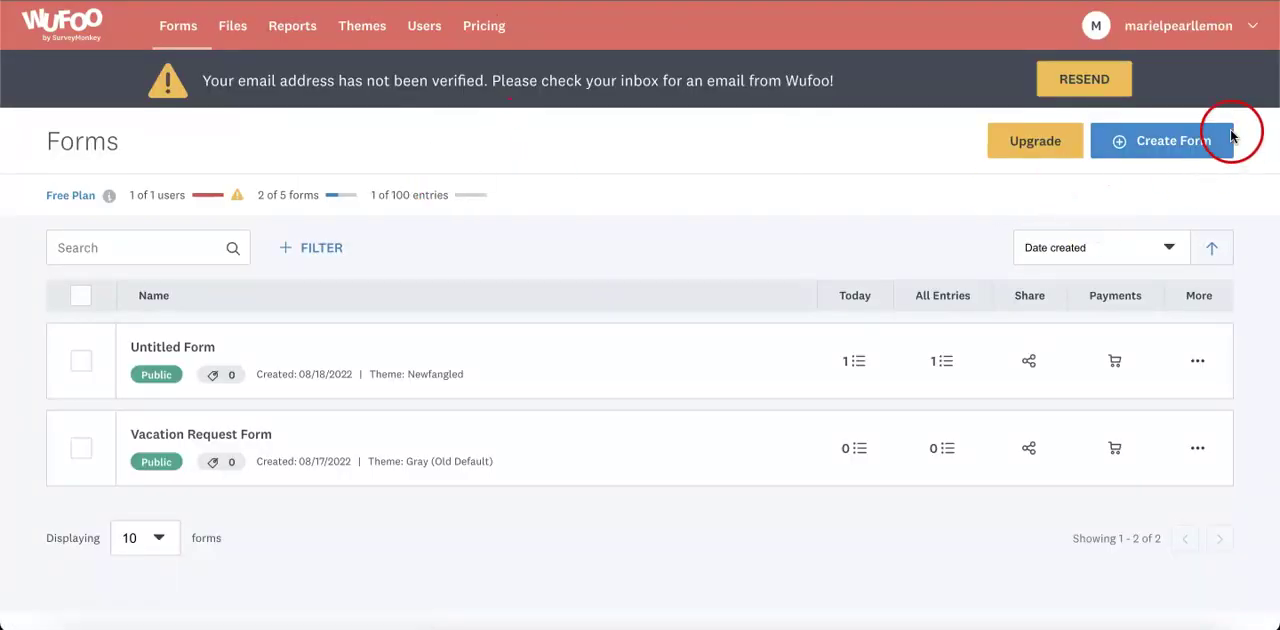
left_click(1160, 140)
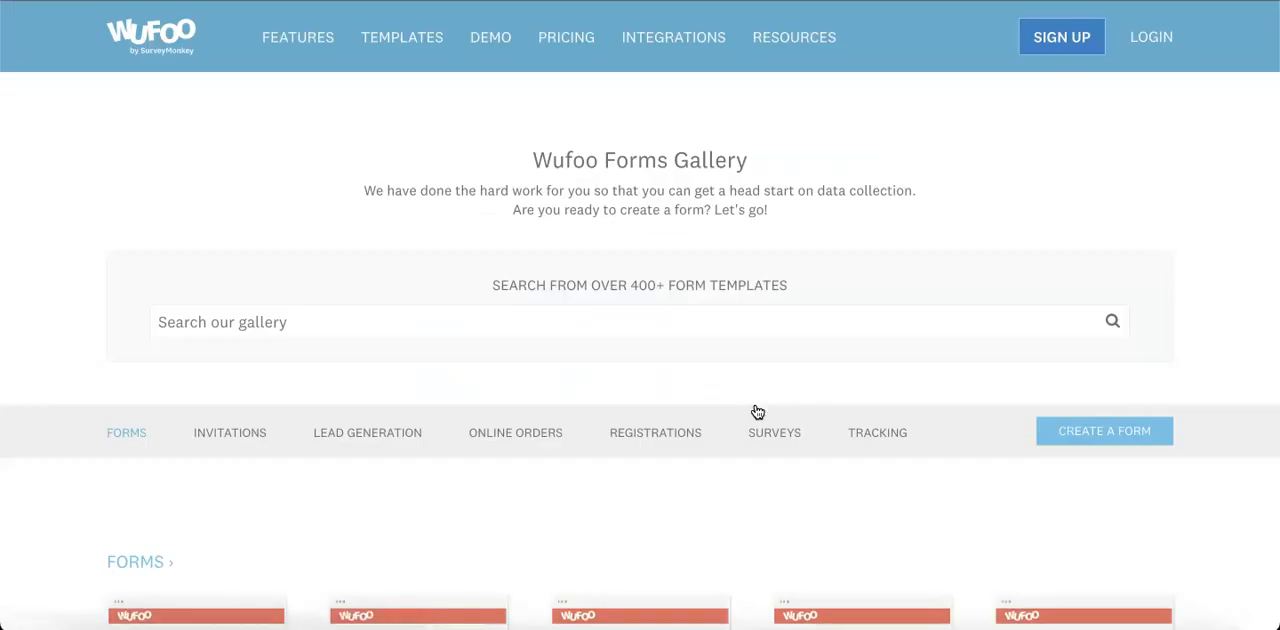
scroll(757, 412, "down", 3)
scroll(561, 308, "down", 2)
scroll(809, 300, "down", 3)
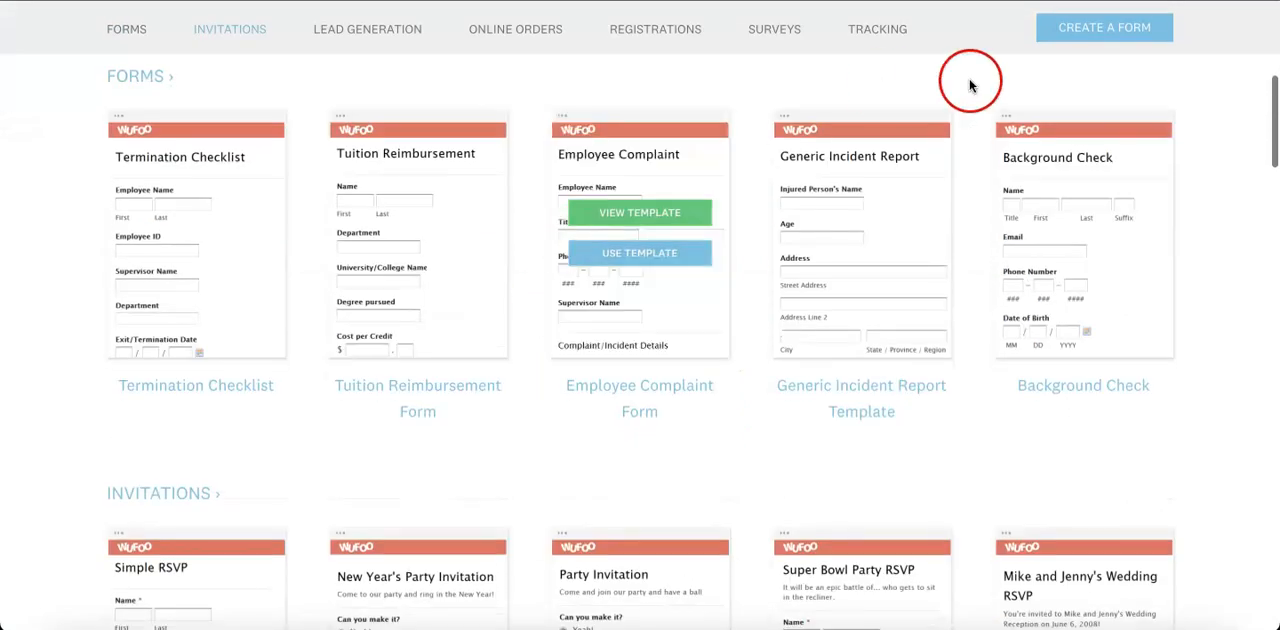
scroll(809, 454, "down", 2)
scroll(809, 454, "down", 3)
scroll(809, 454, "down", 5)
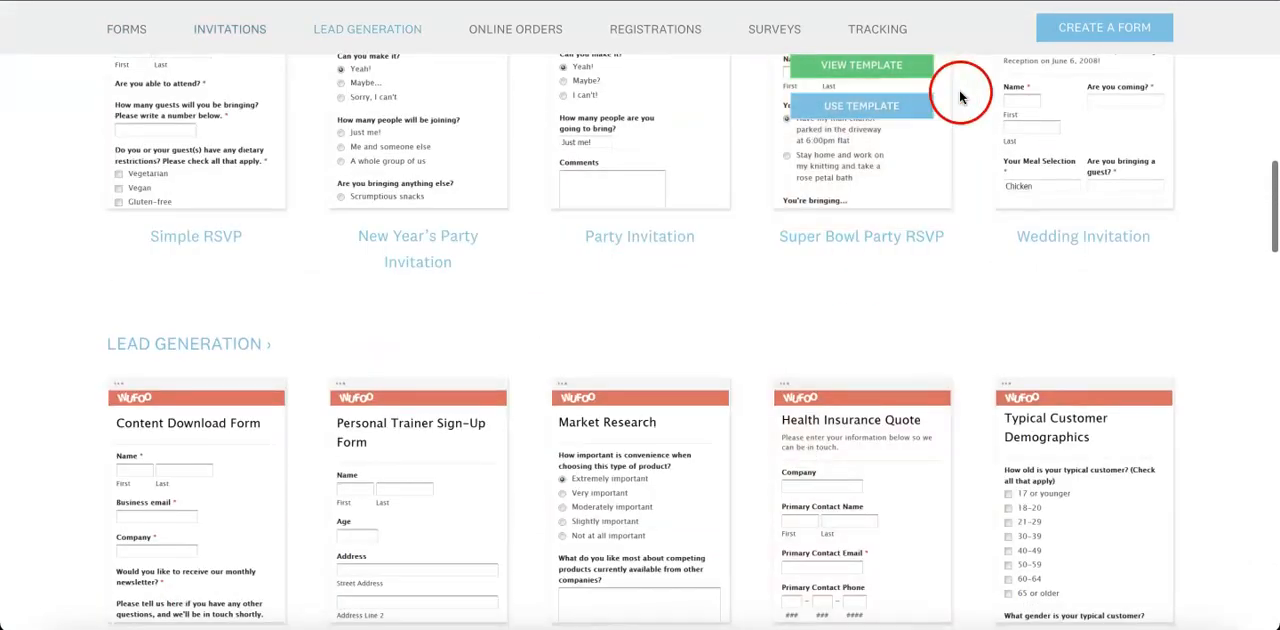
scroll(389, 149, "down", 2)
scroll(400, 340, "down", 3)
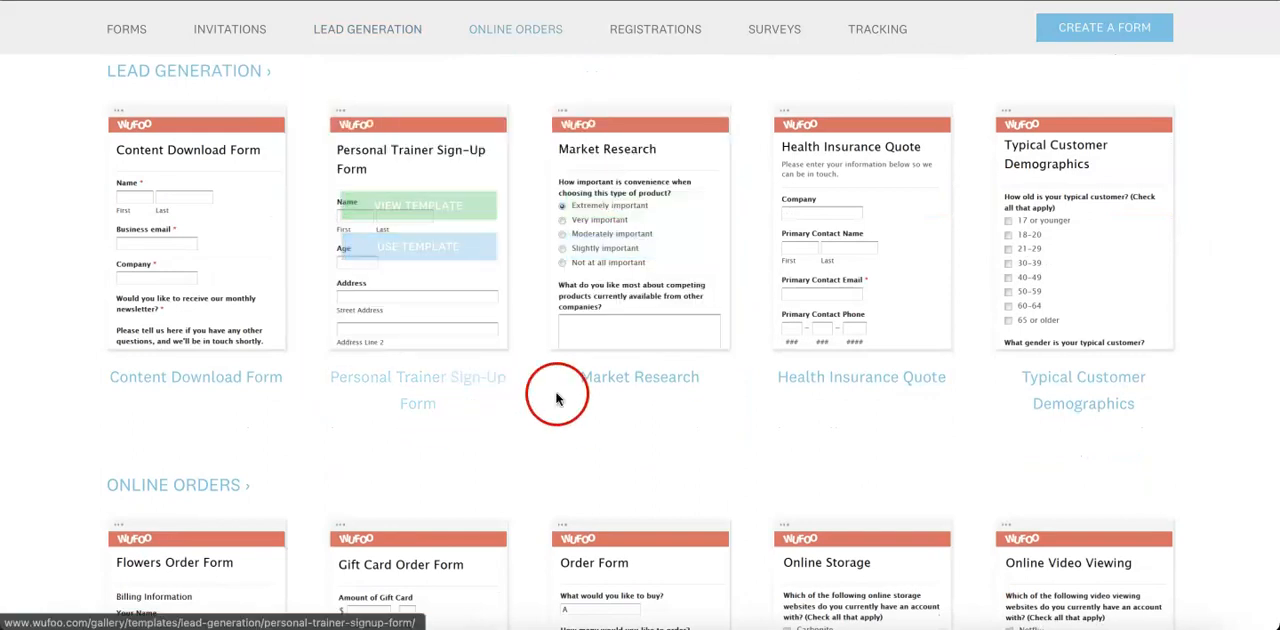
scroll(660, 440, "up", 2)
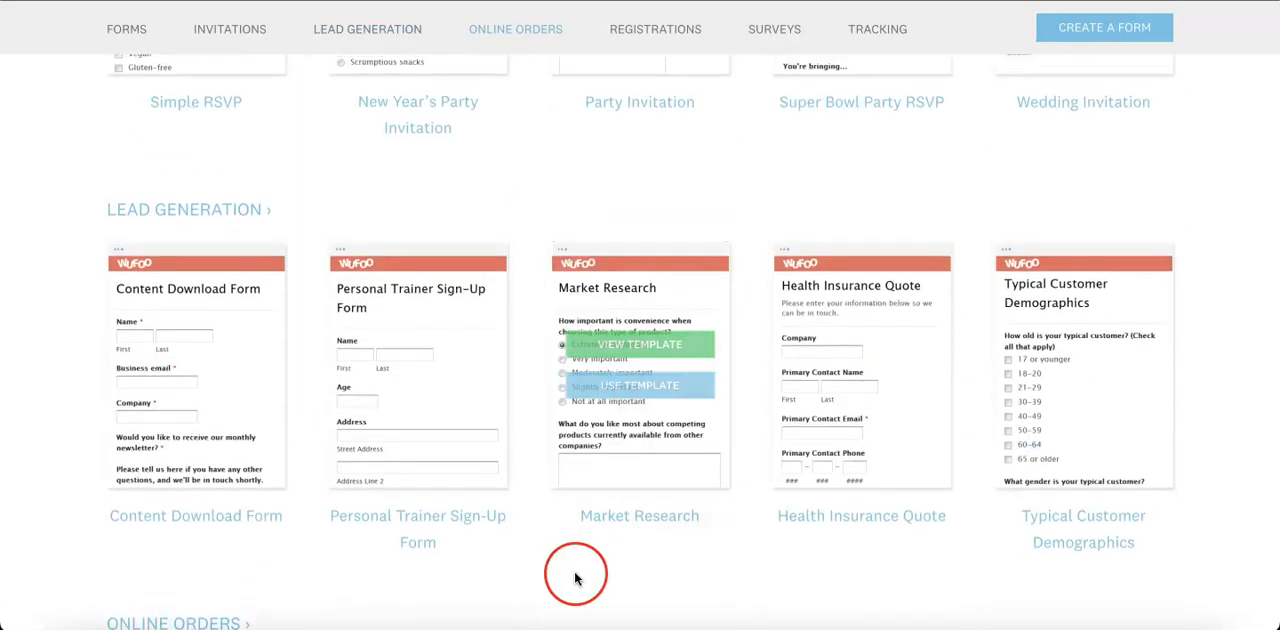
mouse_move(861, 227)
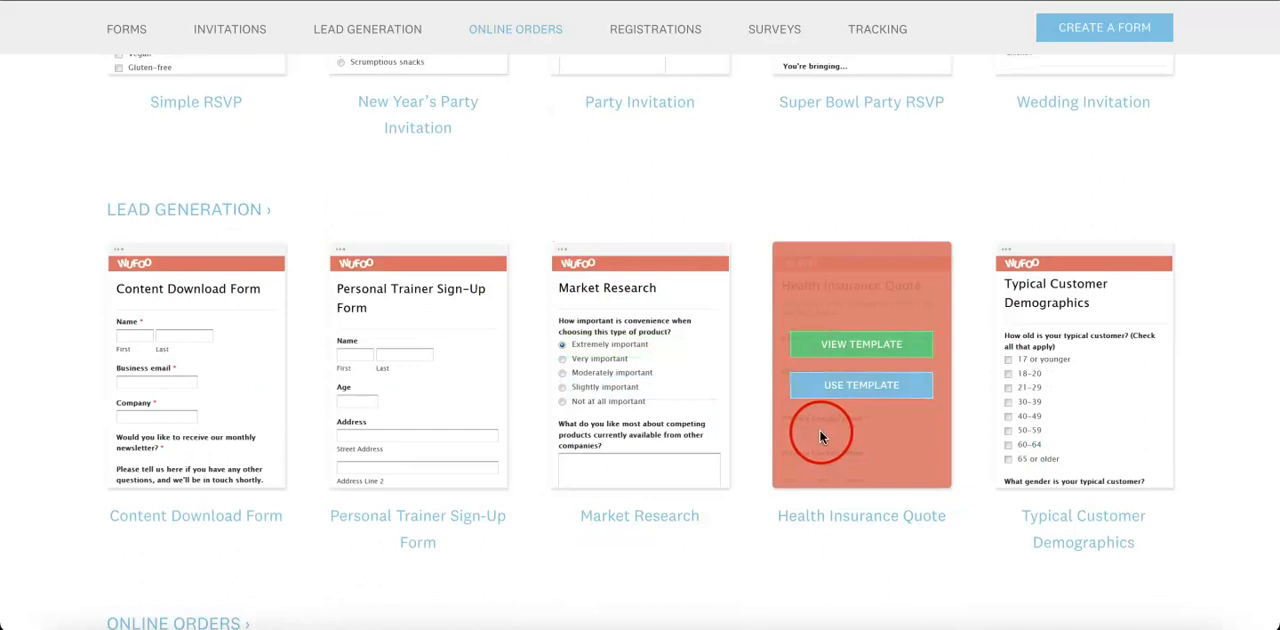
scroll(870, 80, "up", 5)
scroll(473, 433, "up", 3)
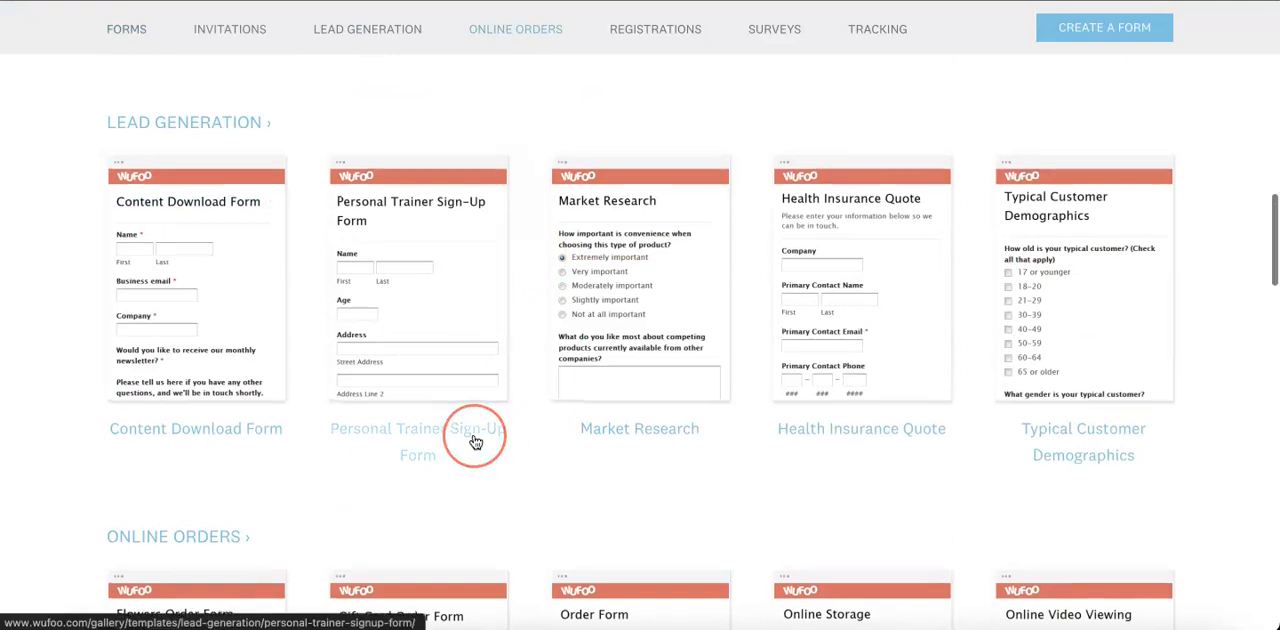
scroll(476, 440, "up", 2)
scroll(476, 440, "up", 5)
scroll(476, 440, "down", 2)
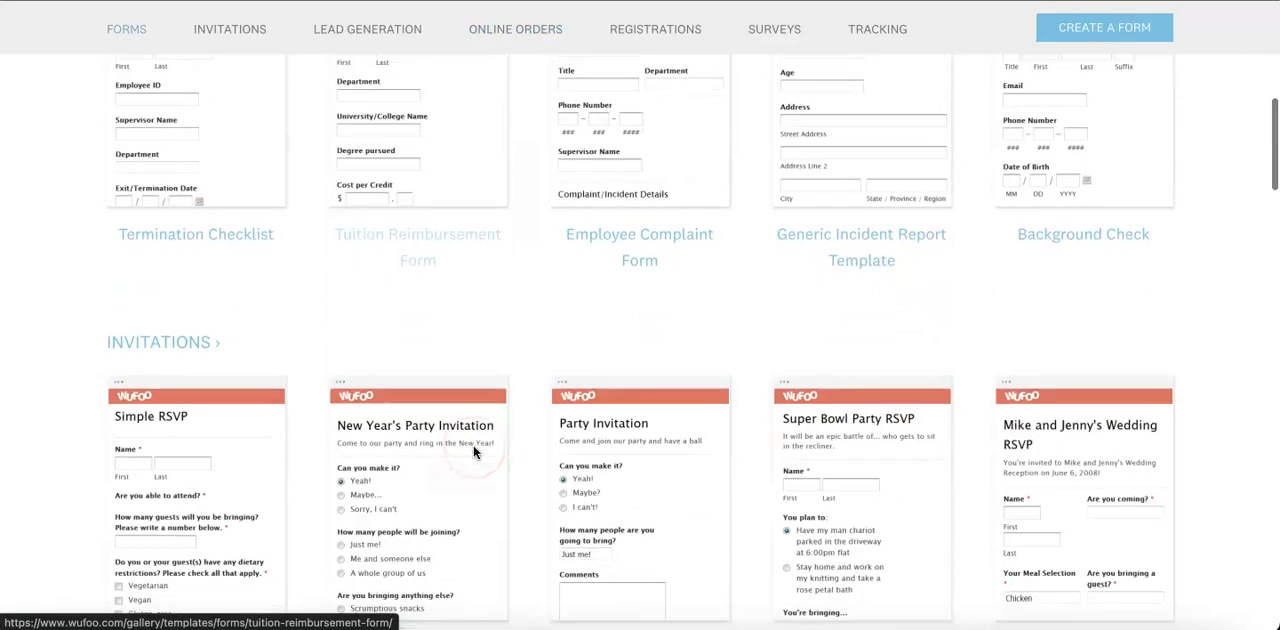
scroll(476, 440, "down", 1)
scroll(473, 445, "up", 2)
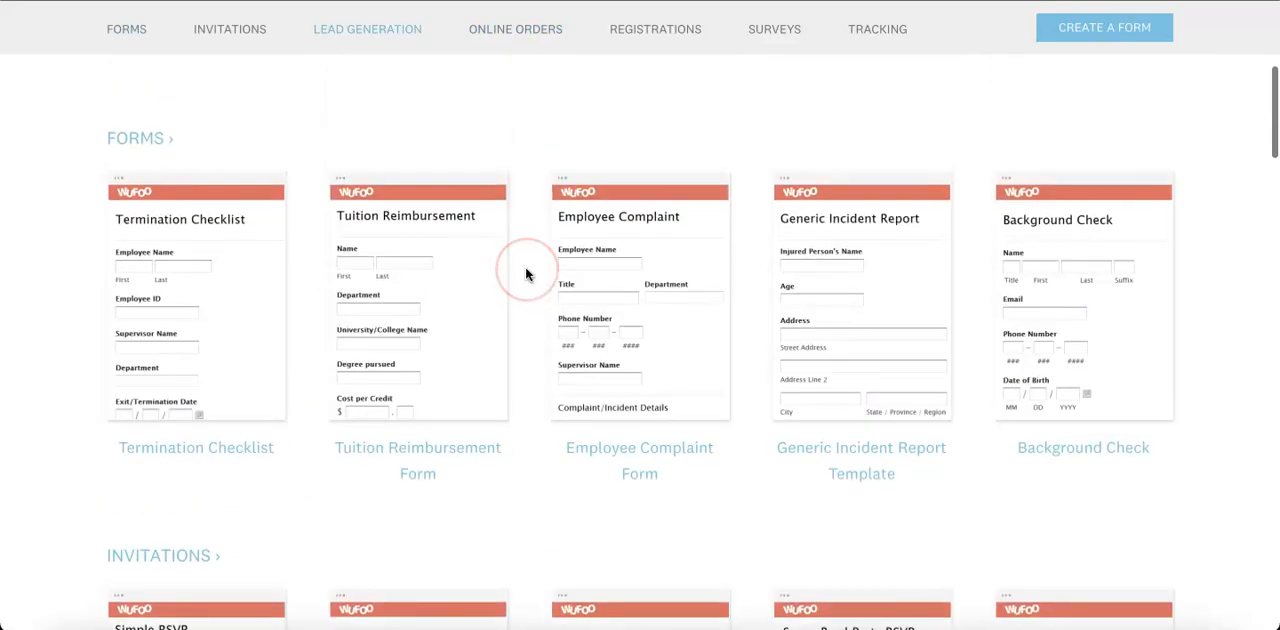
scroll(479, 429, "up", 5)
scroll(479, 429, "down", 5)
scroll(479, 429, "down", 8)
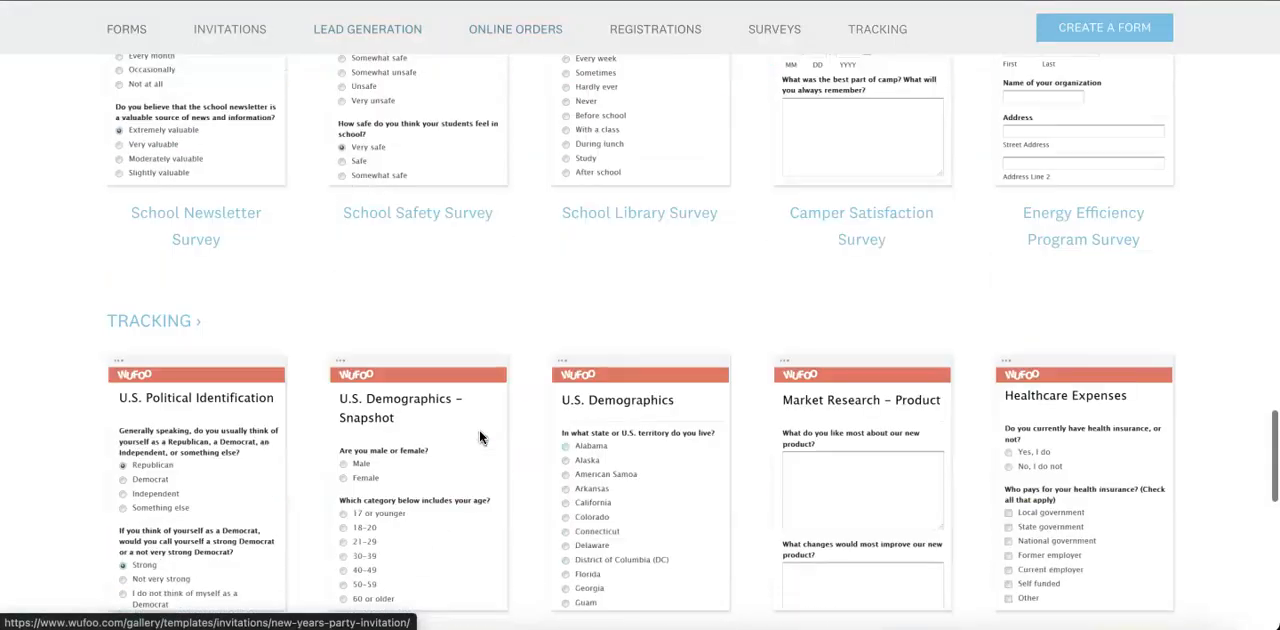
scroll(479, 429, "down", 8)
scroll(479, 429, "down", 1)
scroll(479, 429, "up", 4)
scroll(479, 429, "up", 1)
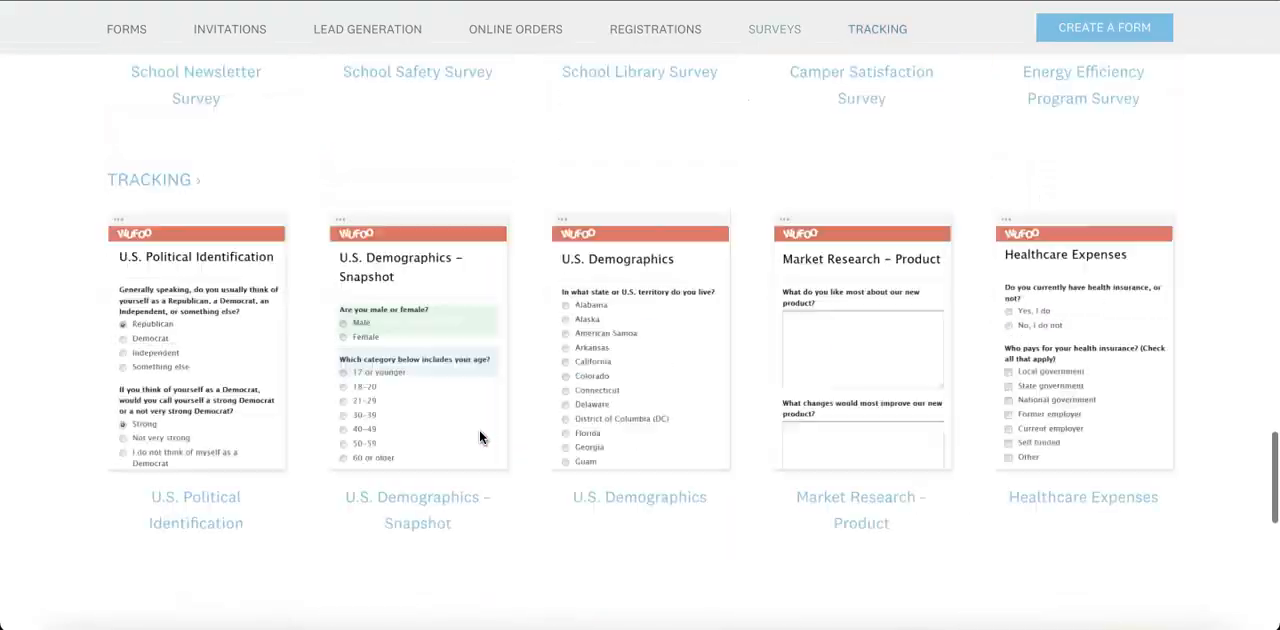
scroll(534, 312, "up", 4)
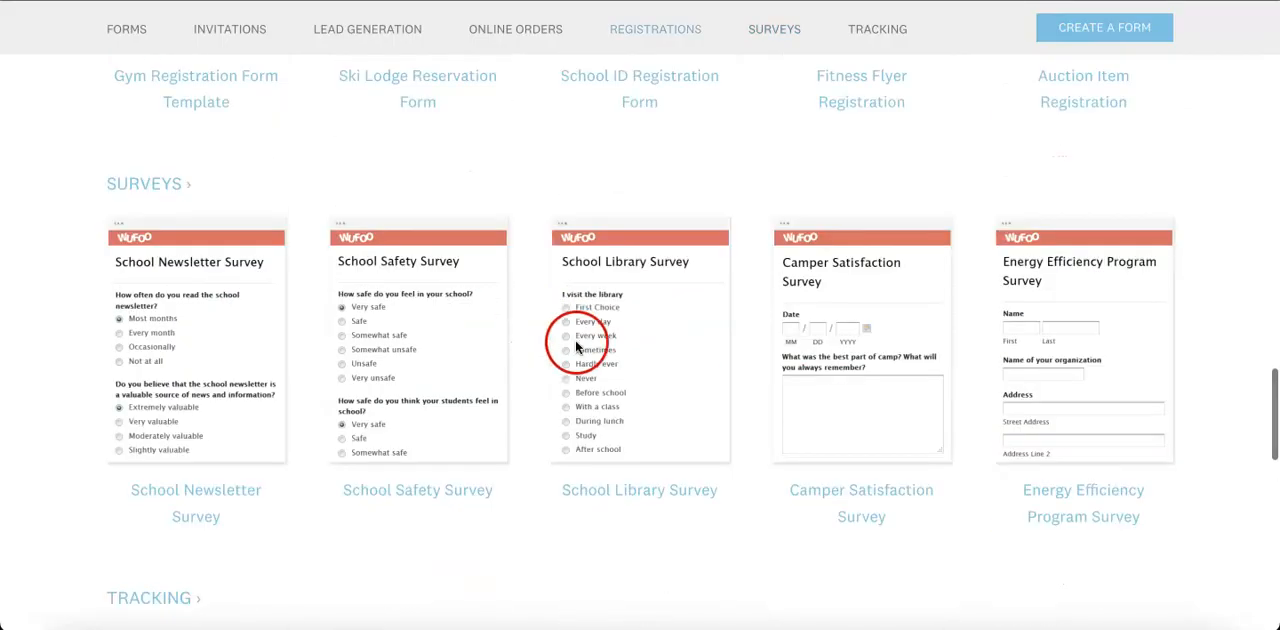
mouse_move(418, 339)
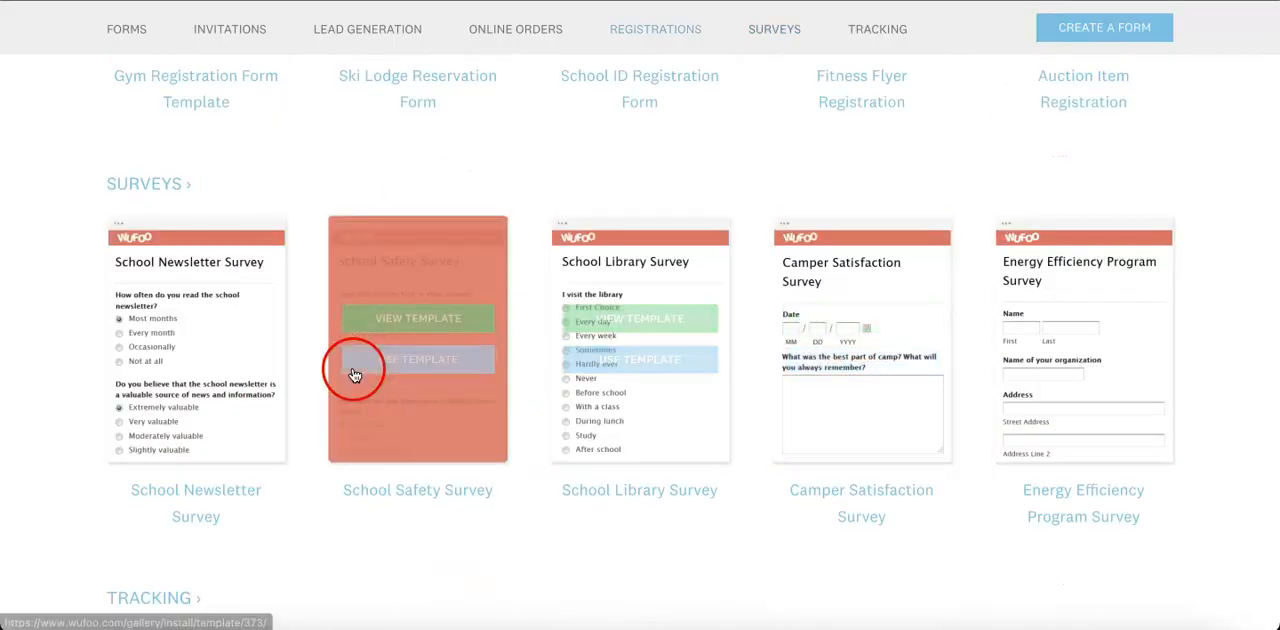
scroll(354, 375, "up", 4)
scroll(308, 438, "up", 2)
scroll(308, 438, "up", 3)
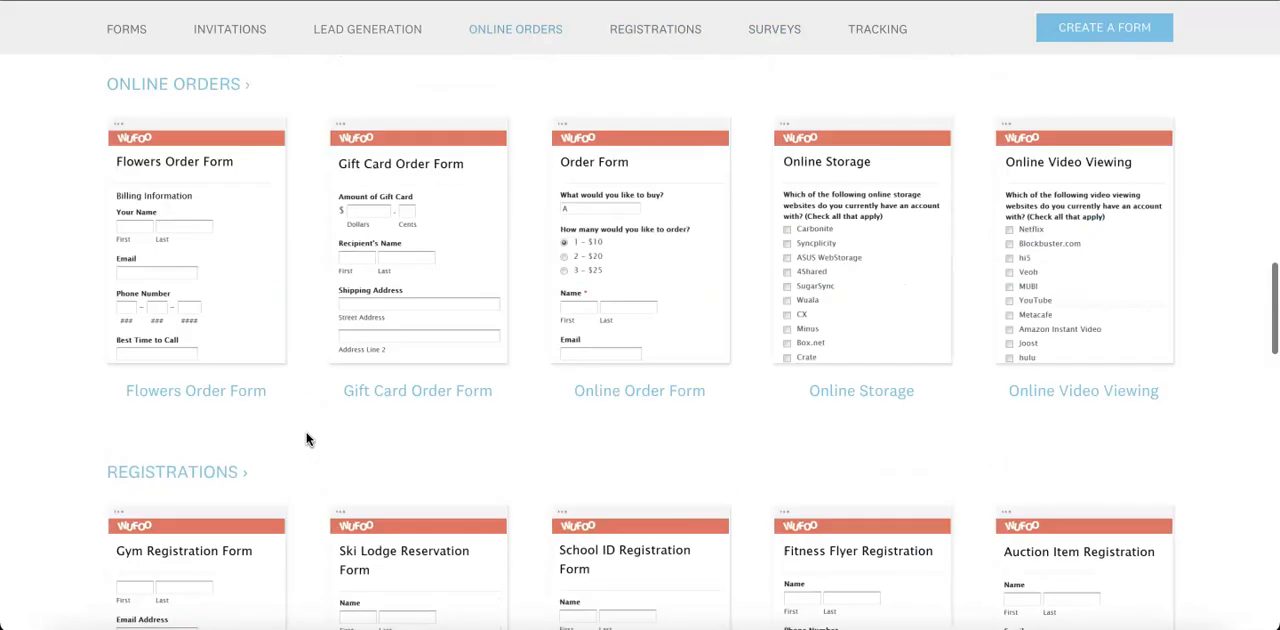
scroll(308, 438, "up", 1)
mouse_move(640, 264)
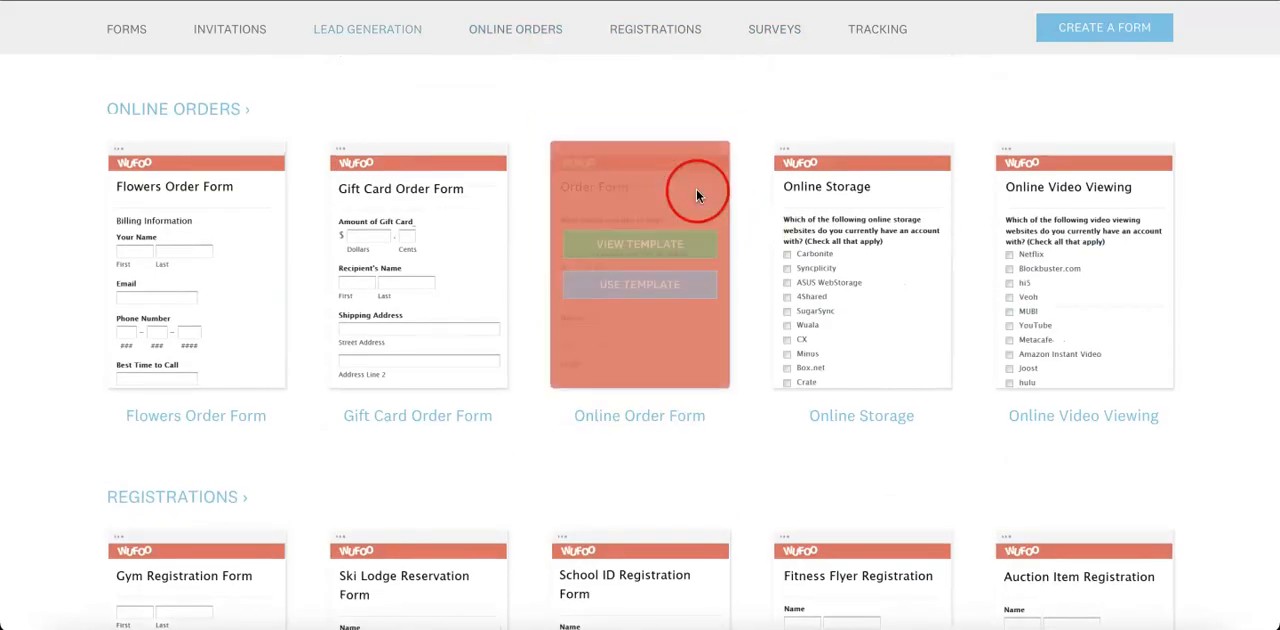
Step: Load the Online Order Form template into the builder, preview it, and return to the builder
left_click(650, 248)
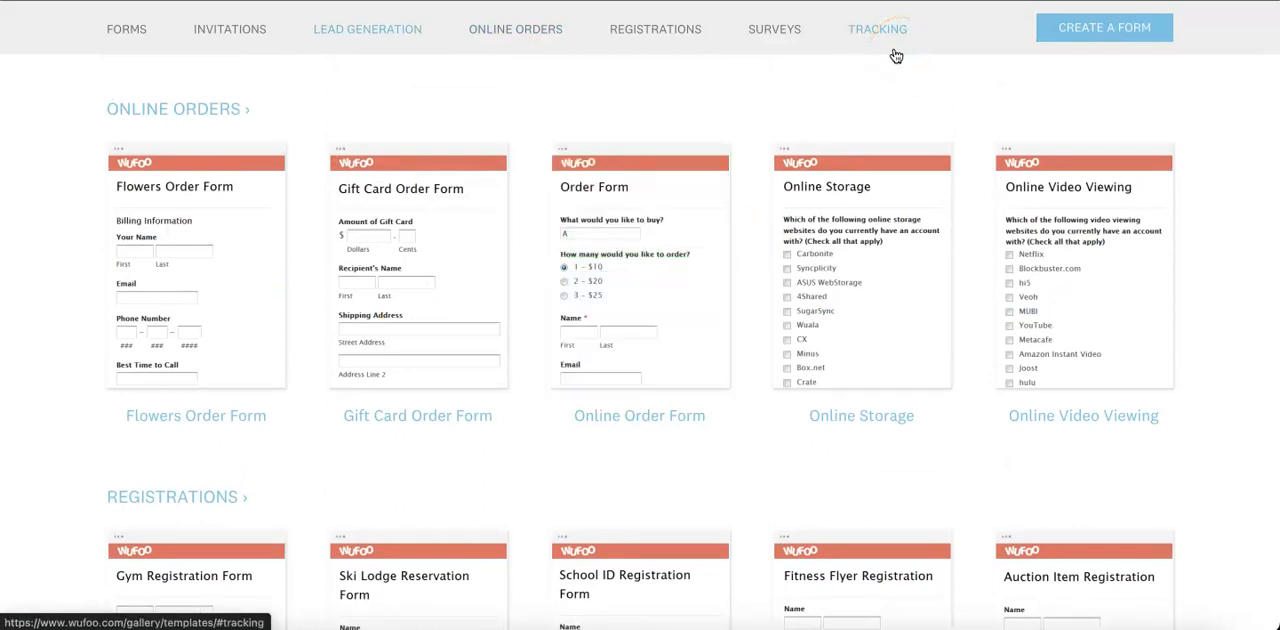
scroll(573, 458, "down", 5)
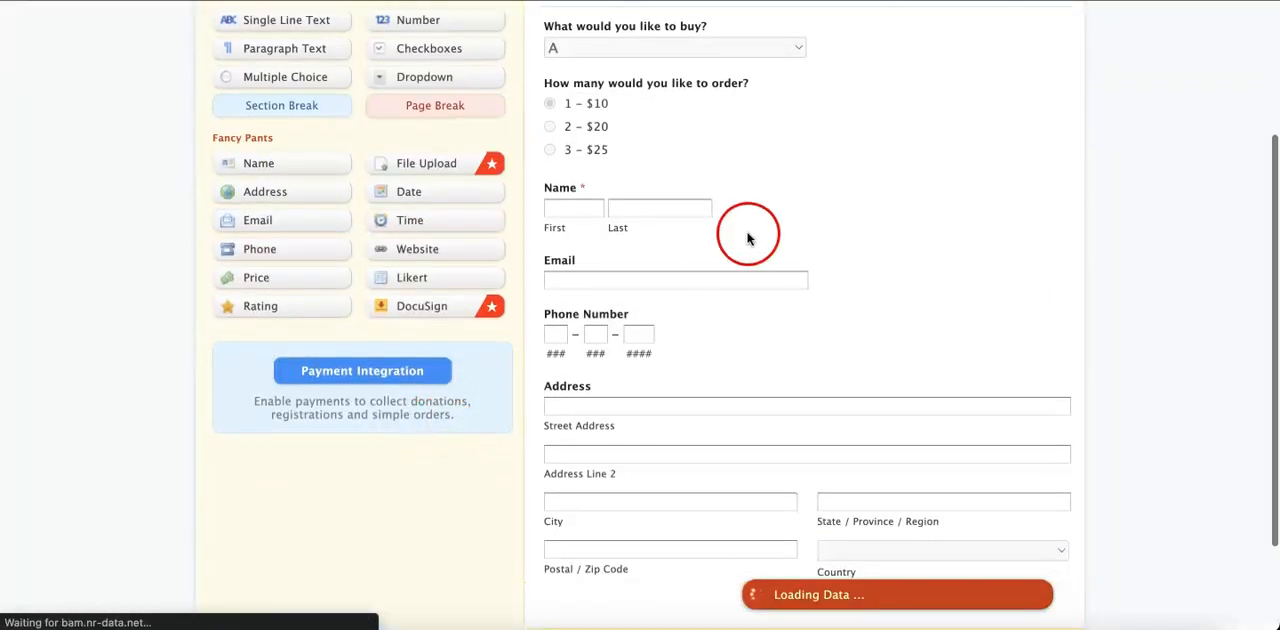
scroll(573, 458, "down", 3)
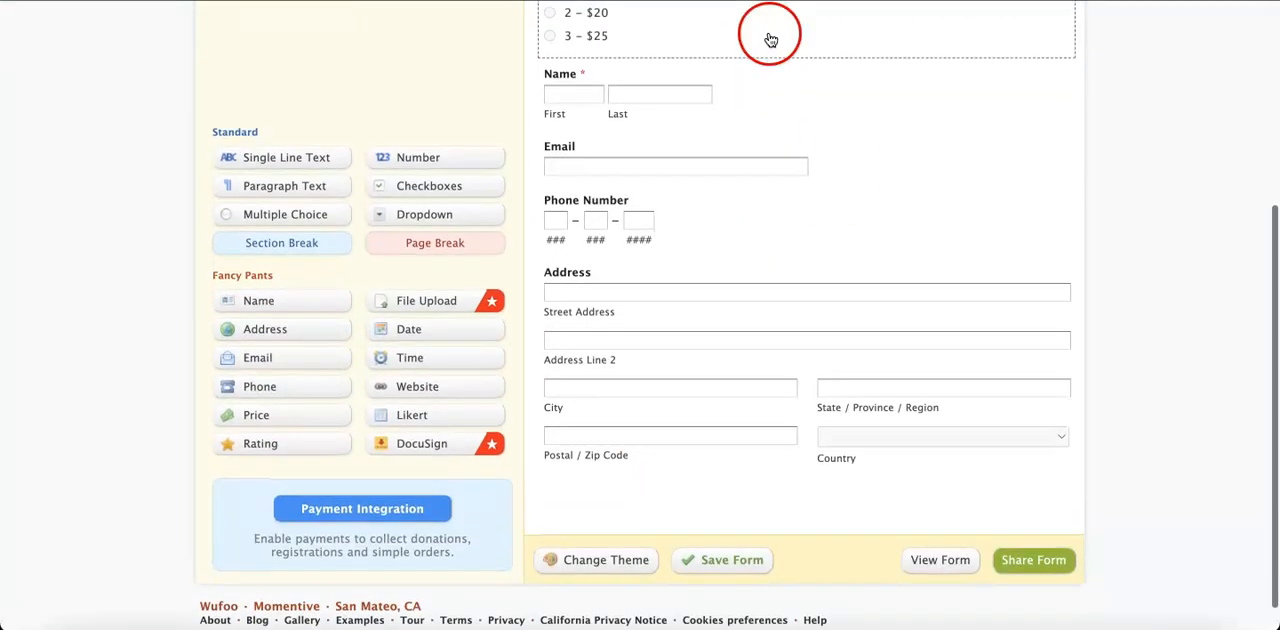
scroll(600, 370, "up", 5)
scroll(600, 370, "down", 5)
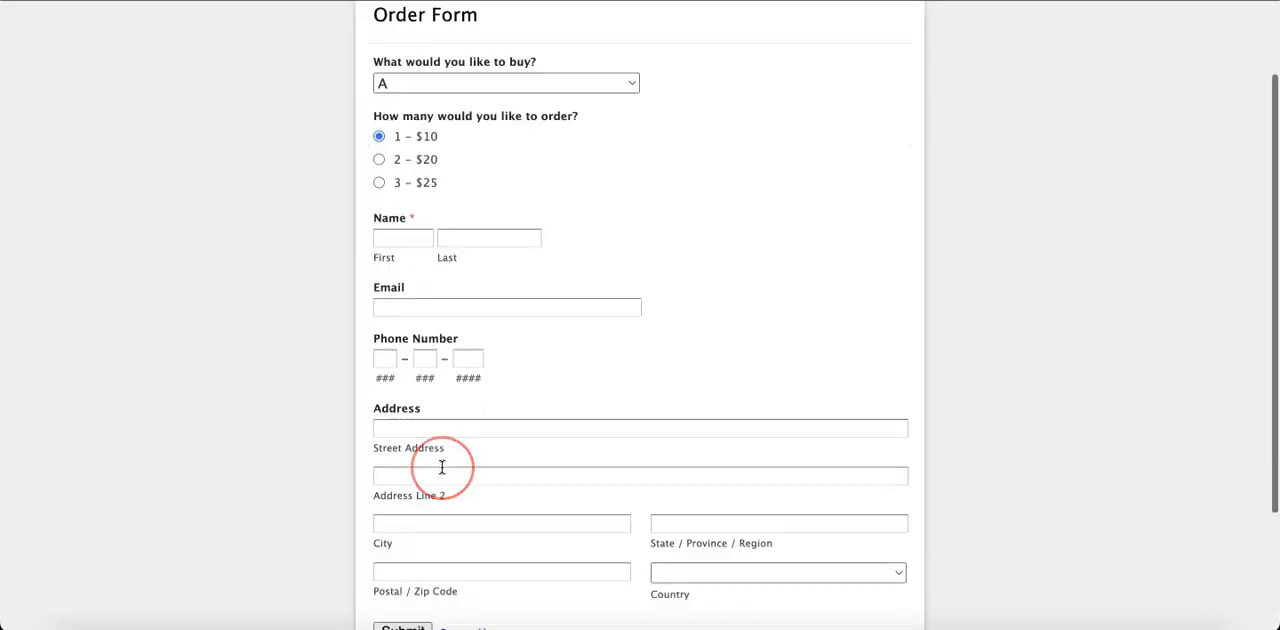
scroll(441, 467, "down", 2)
scroll(441, 467, "up", 5)
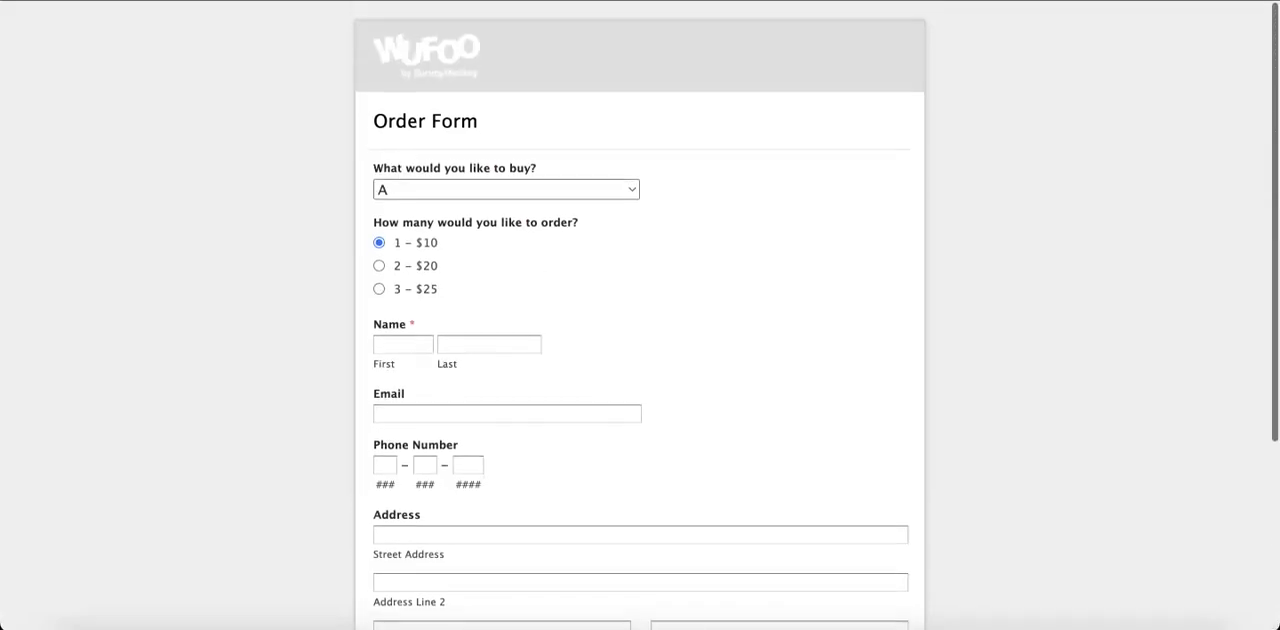
key("ctrl+w")
scroll(650, 362, "up", 5)
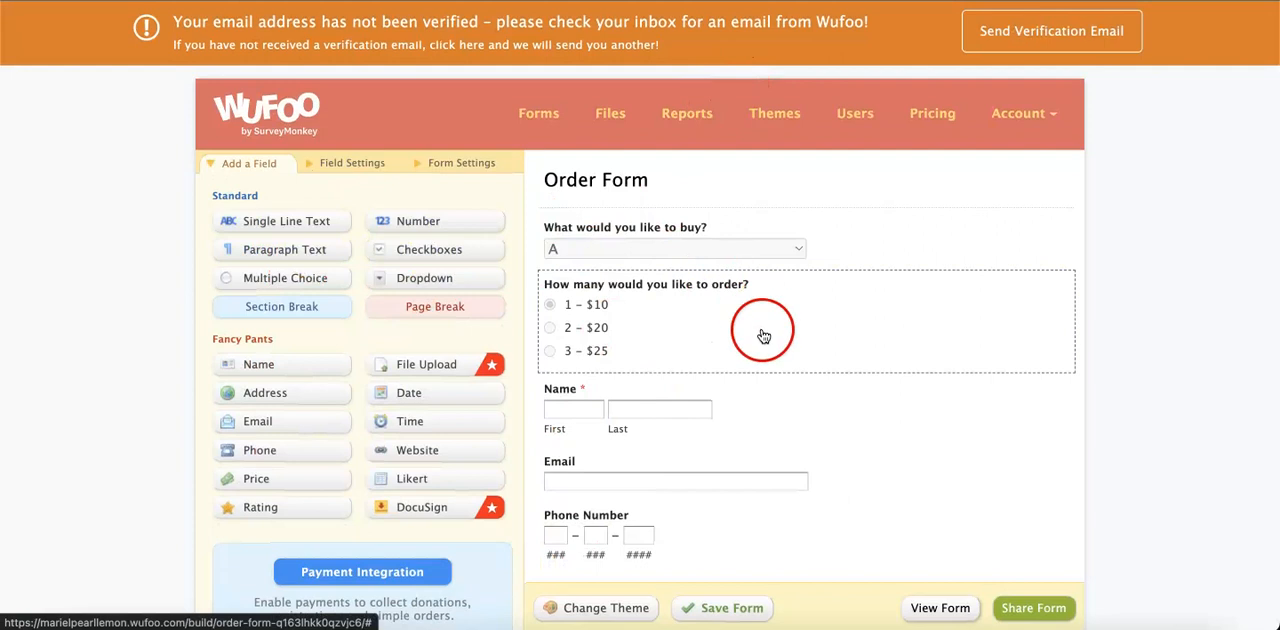
Step: Show the quantity question's Field Settings, then the Order Form's form-wide settings
left_click(851, 330)
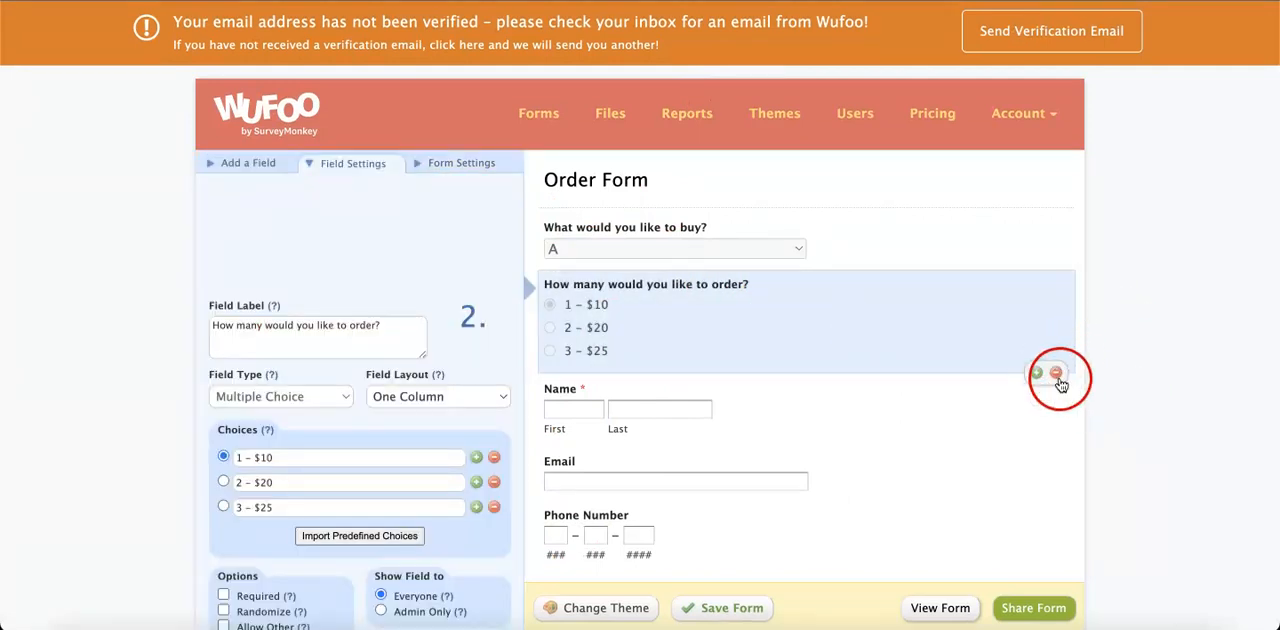
scroll(830, 390, "down", 2)
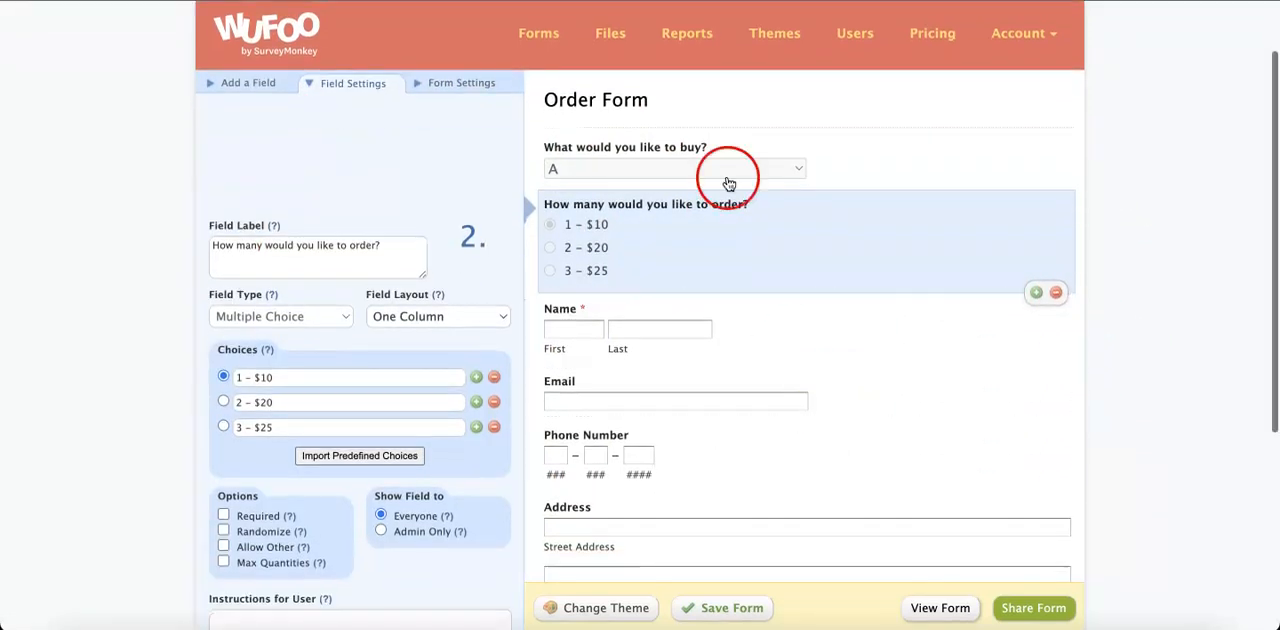
scroll(730, 180, "up", 2)
left_click(461, 163)
scroll(430, 250, "down", 3)
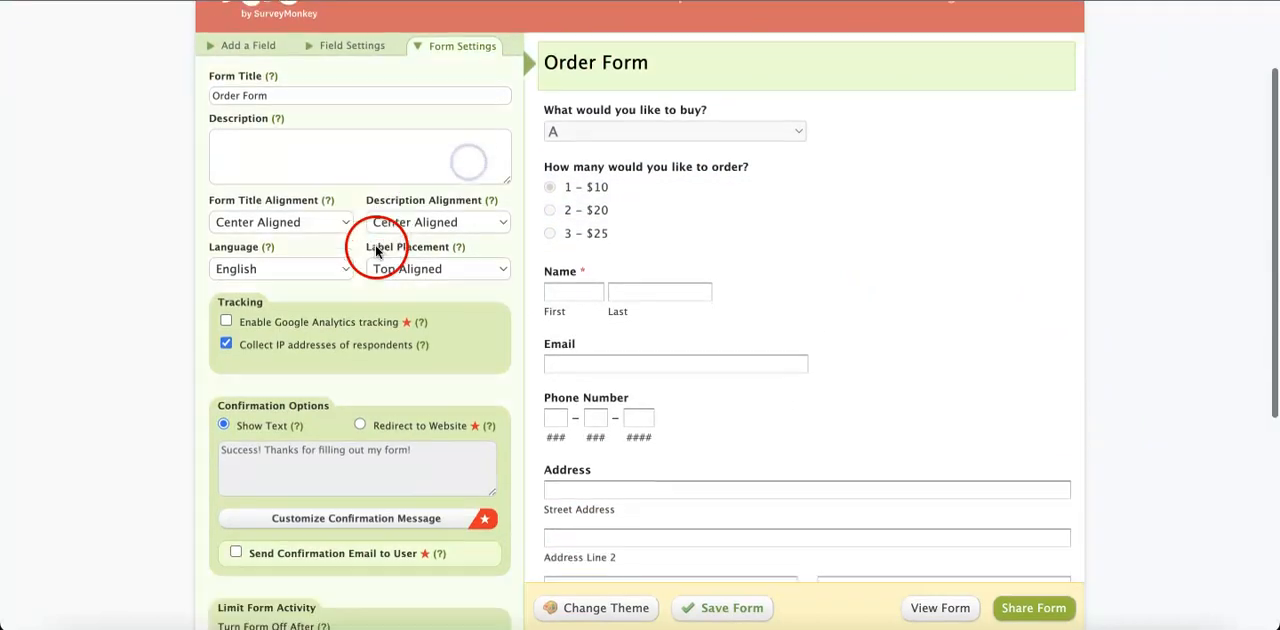
scroll(437, 125, "up", 3)
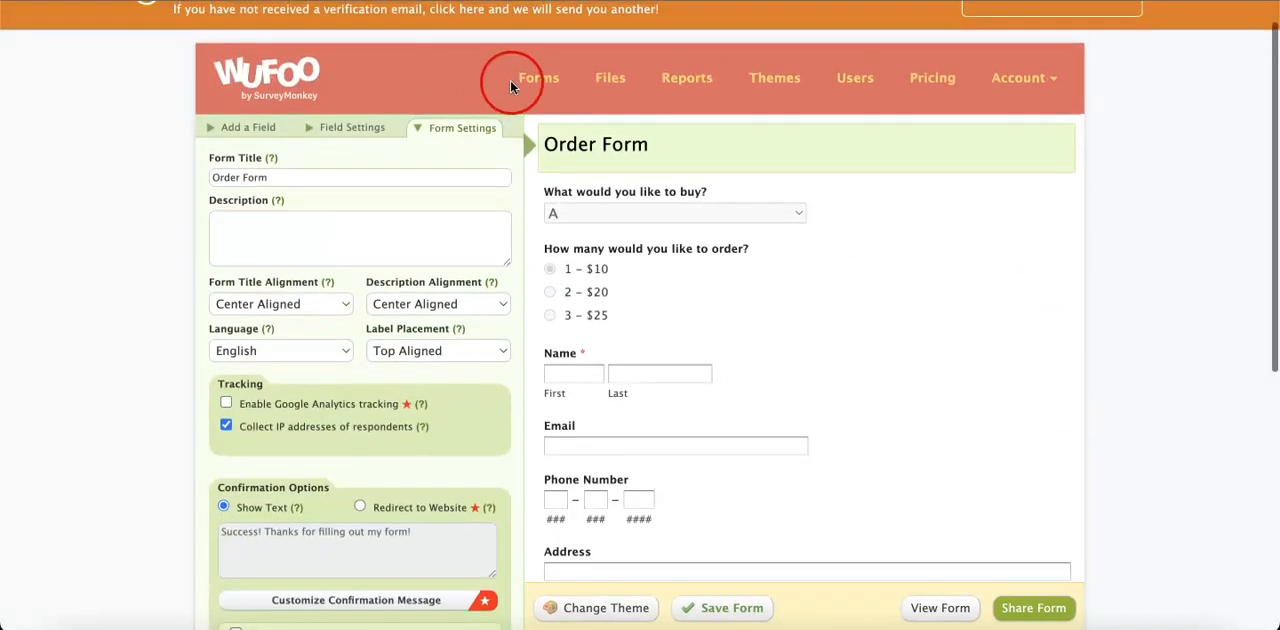
scroll(310, 432, "down", 6)
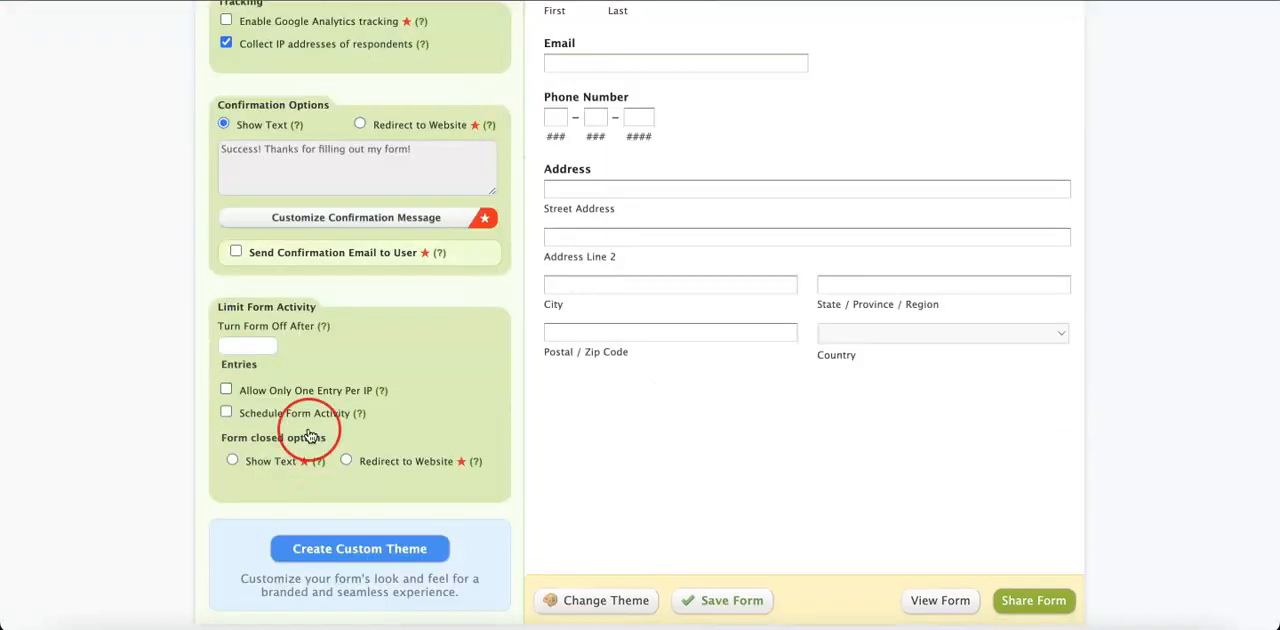
scroll(310, 432, "up", 8)
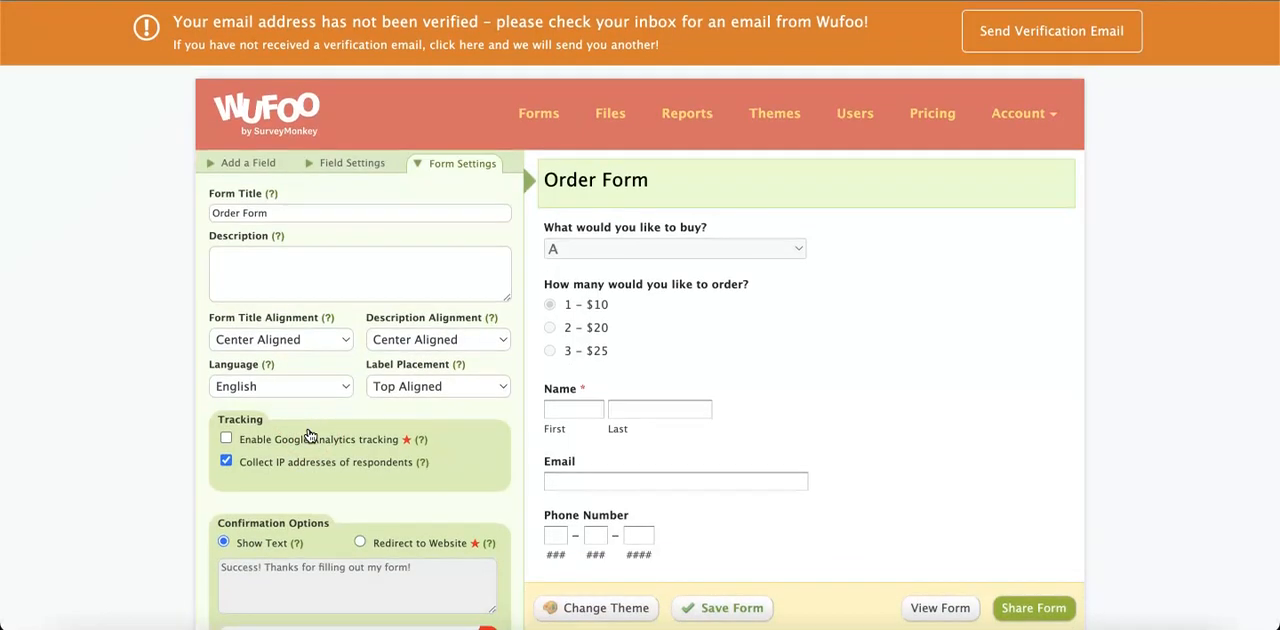
scroll(362, 237, "down", 10)
scroll(471, 148, "up", 1)
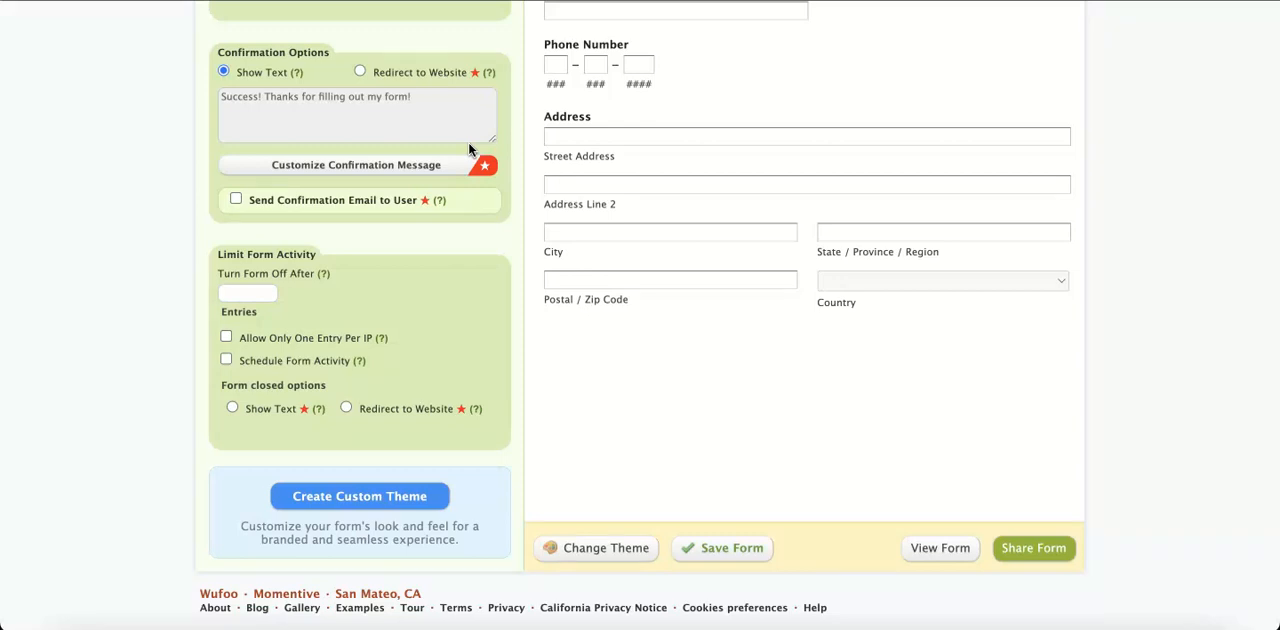
scroll(468, 142, "up", 5)
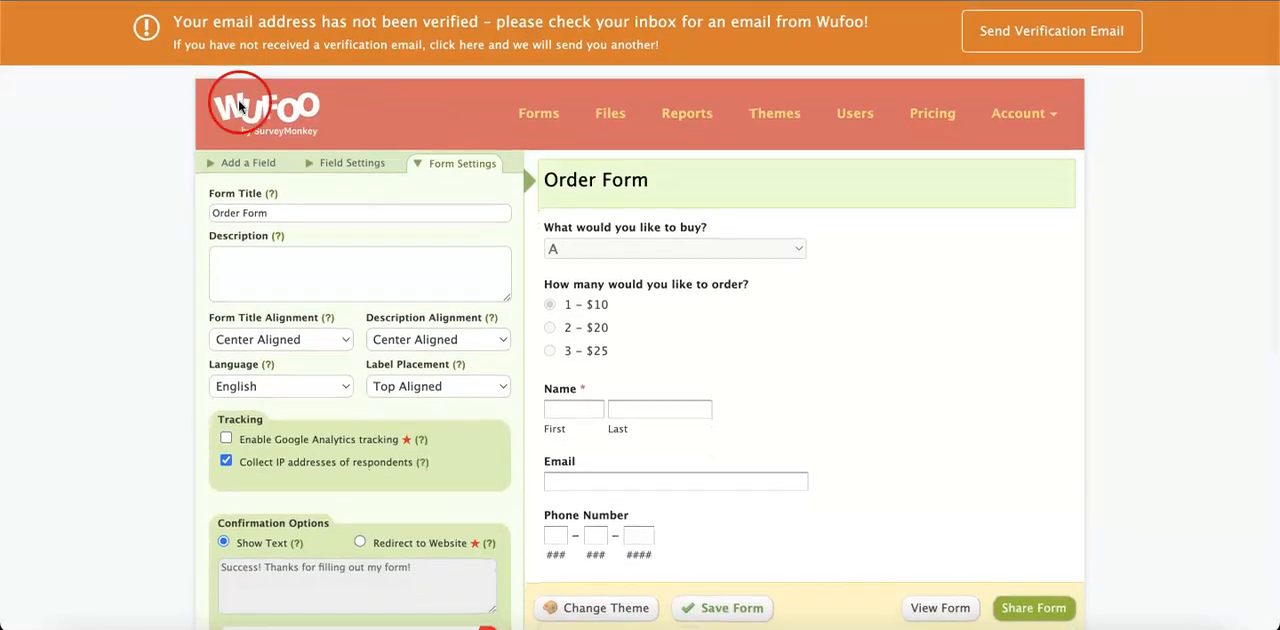